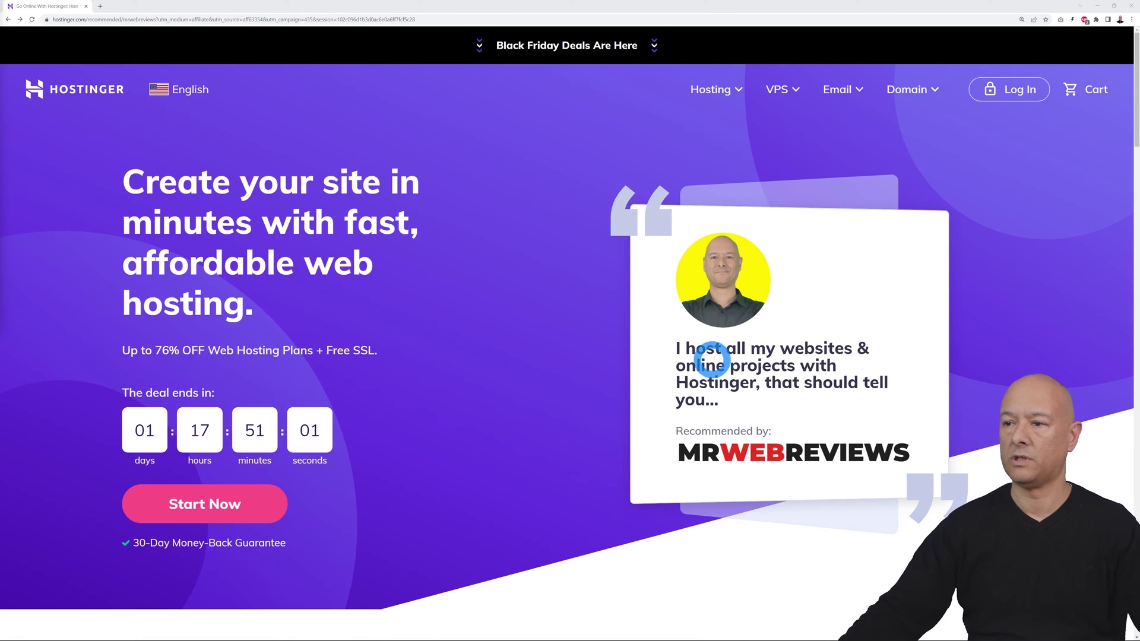
pyautogui.scroll(-3, 513, 440)
pyautogui.scroll(-2, 513, 438)
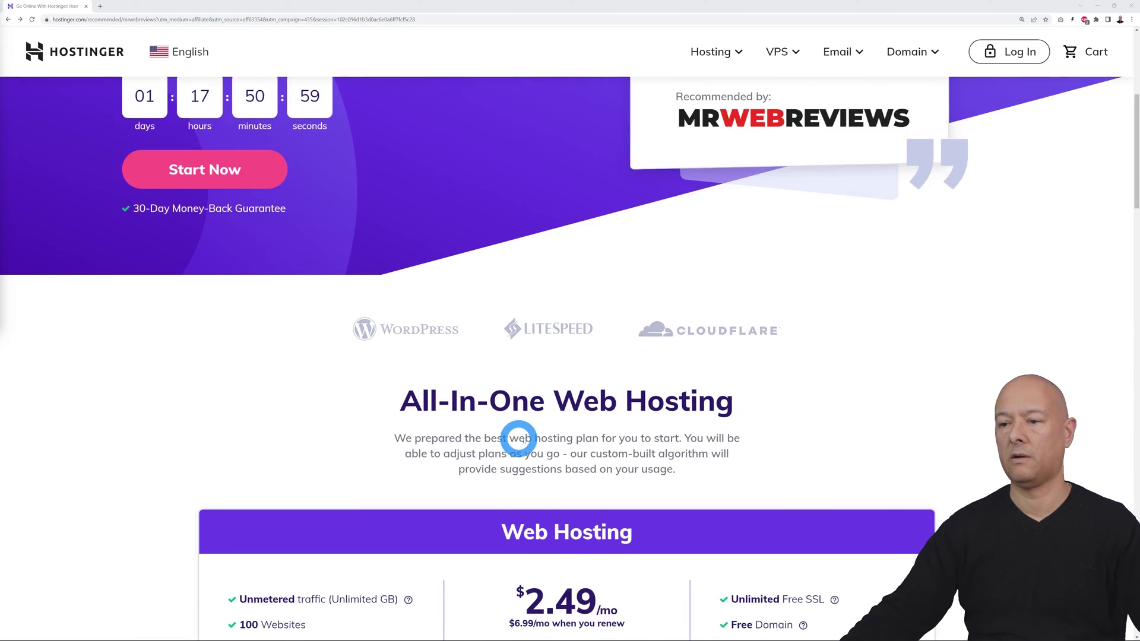
pyautogui.scroll(-3, 516, 437)
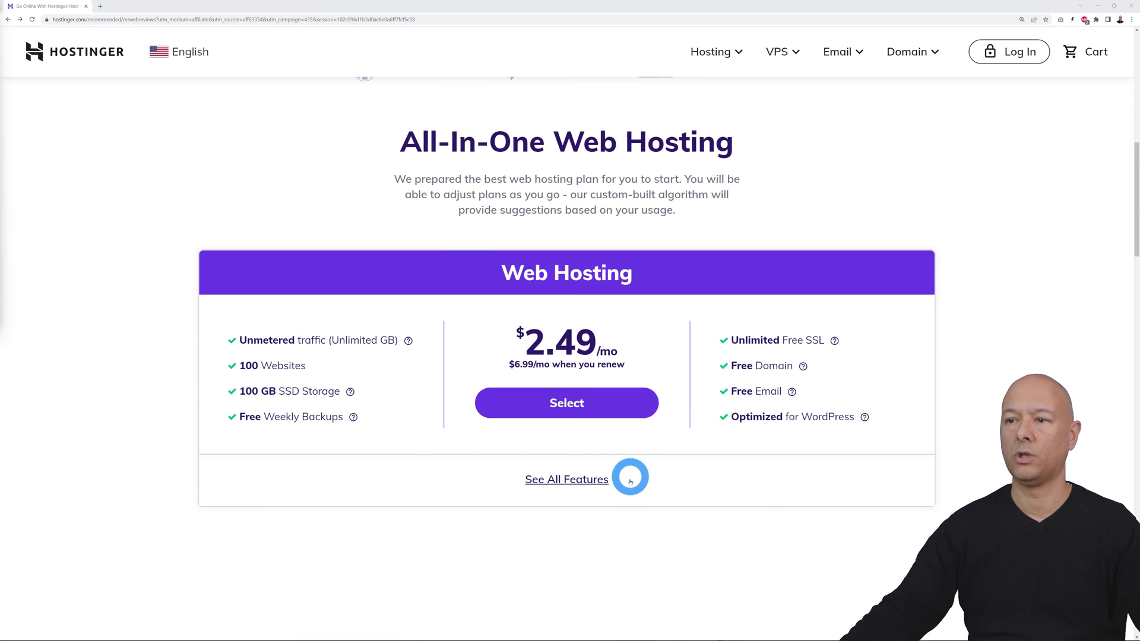
# Select the Web Hosting plan and choose the 48-month Premium period at $147.01, revealing the coupon field
pyautogui.click(580, 410)
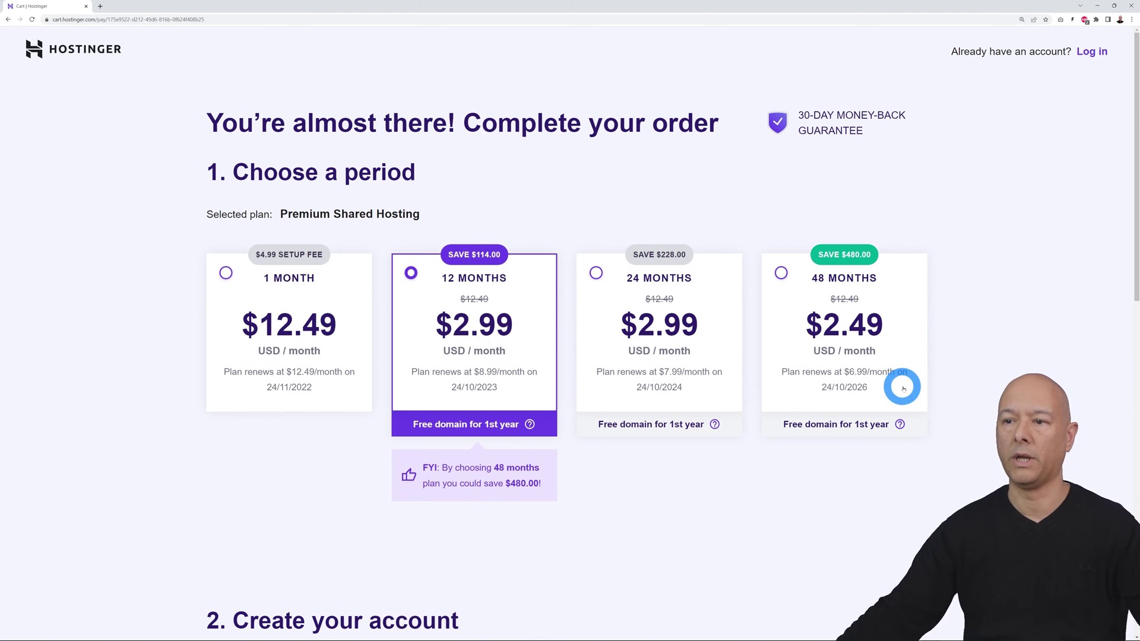
pyautogui.scroll(-4, 901, 390)
pyautogui.scroll(-2, 912, 398)
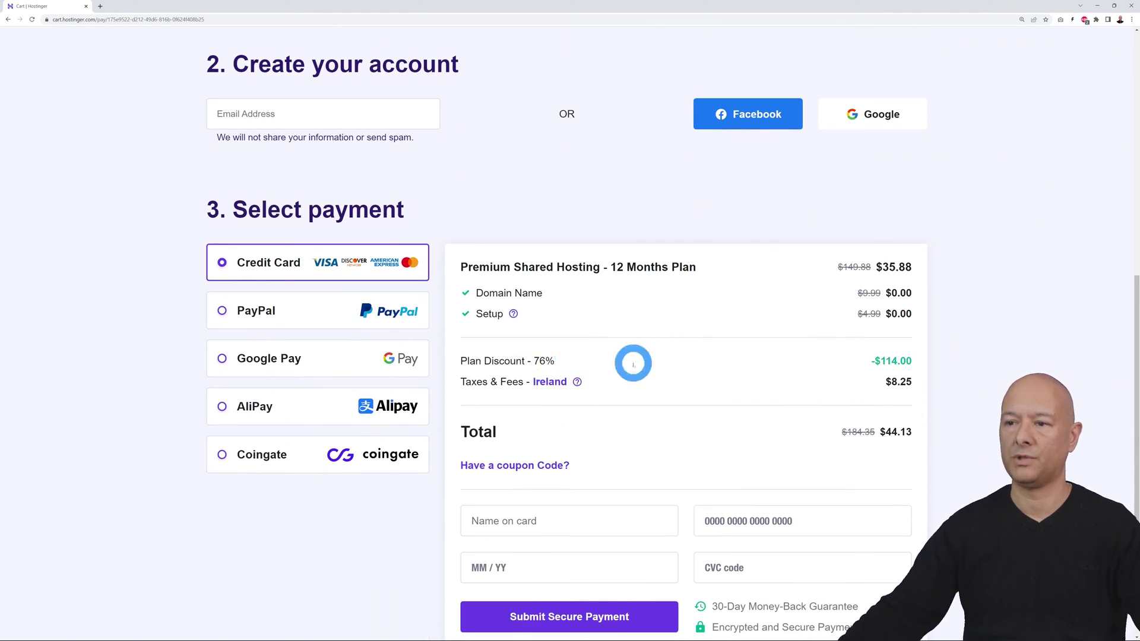
pyautogui.scroll(3, 569, 356)
pyautogui.scroll(3, 570, 356)
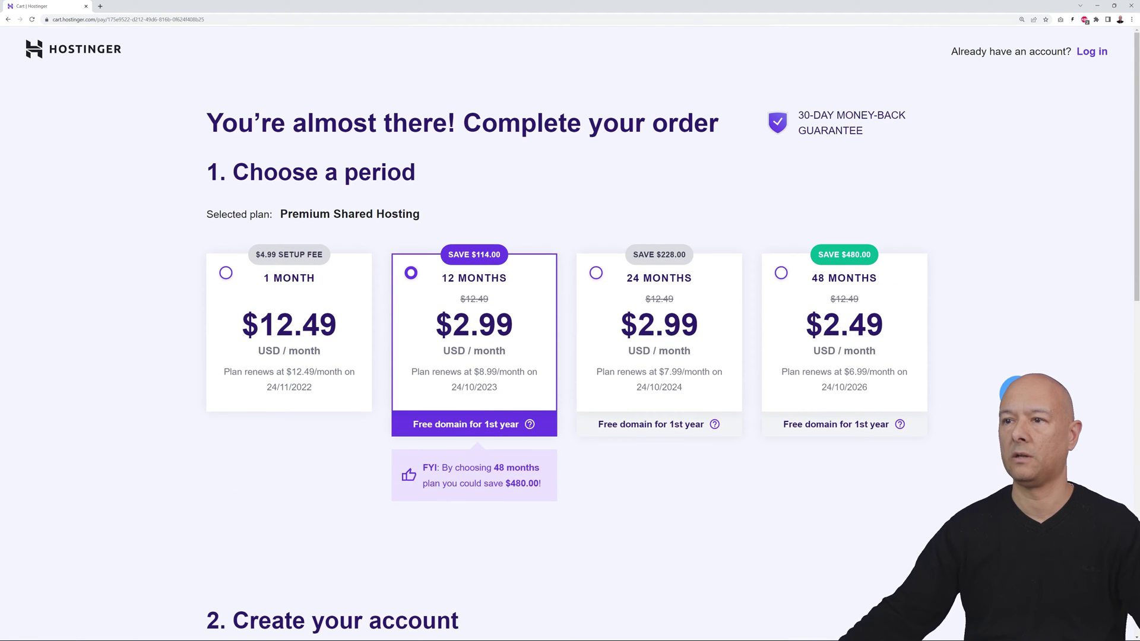
pyautogui.click(609, 277)
pyautogui.scroll(-2, 949, 400)
pyautogui.scroll(-4, 755, 433)
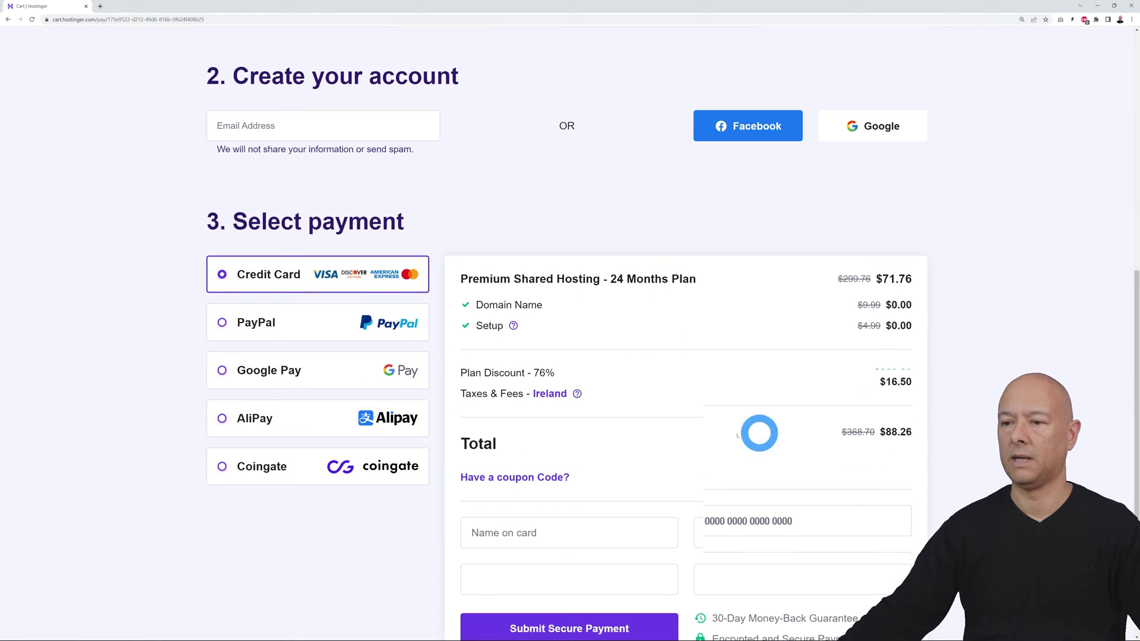
pyautogui.scroll(6, 1087, 452)
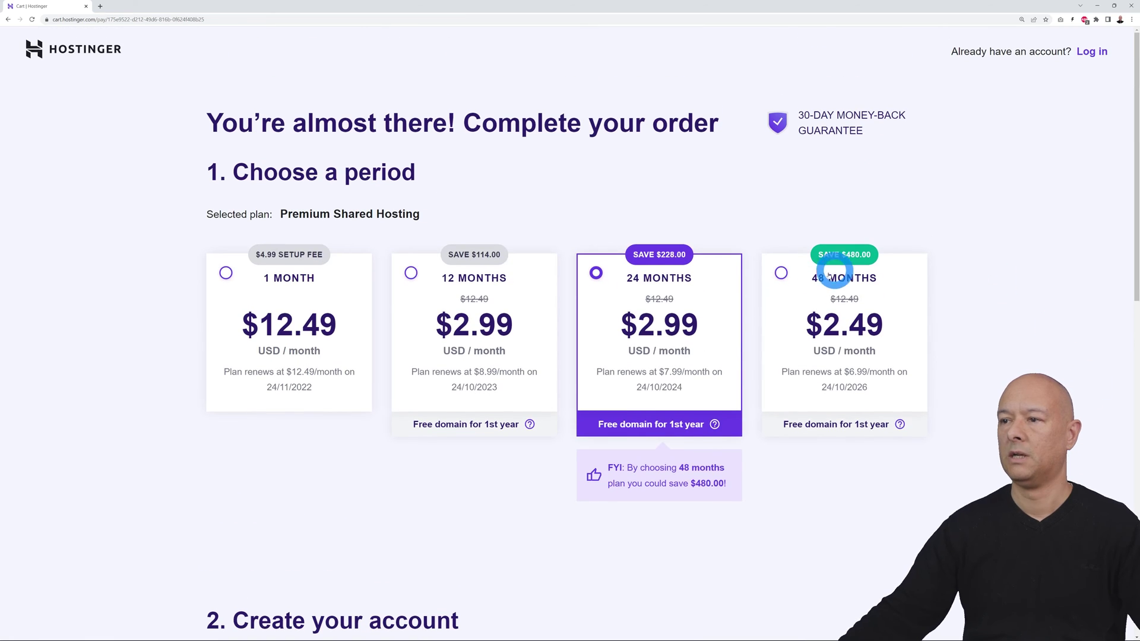
pyautogui.click(785, 272)
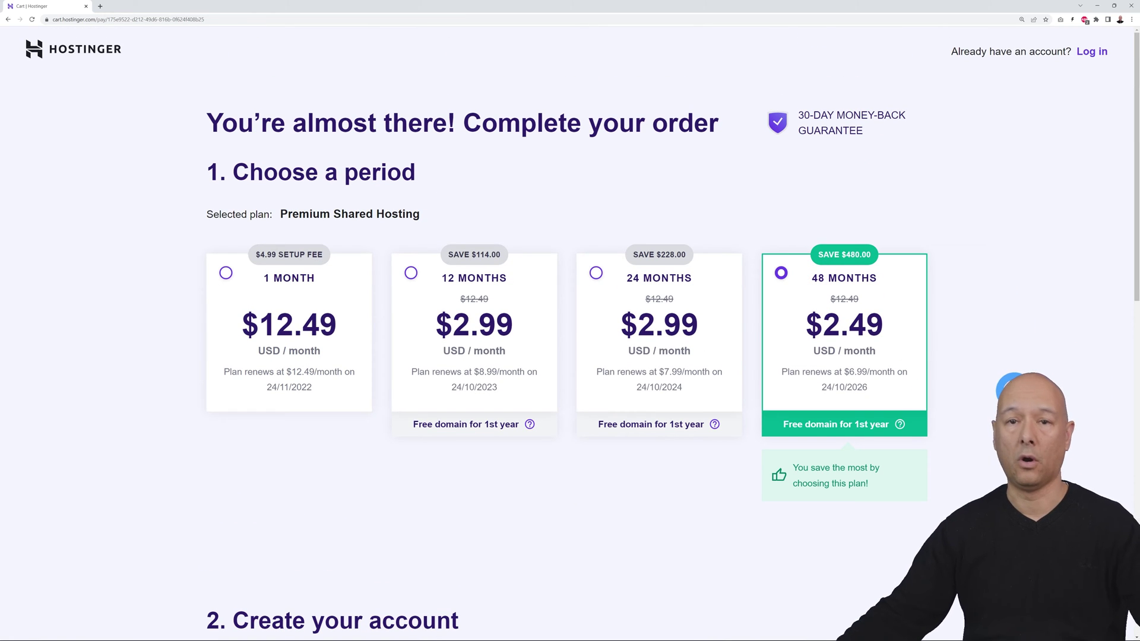
pyautogui.scroll(-2, 1009, 388)
pyautogui.scroll(-3, 801, 419)
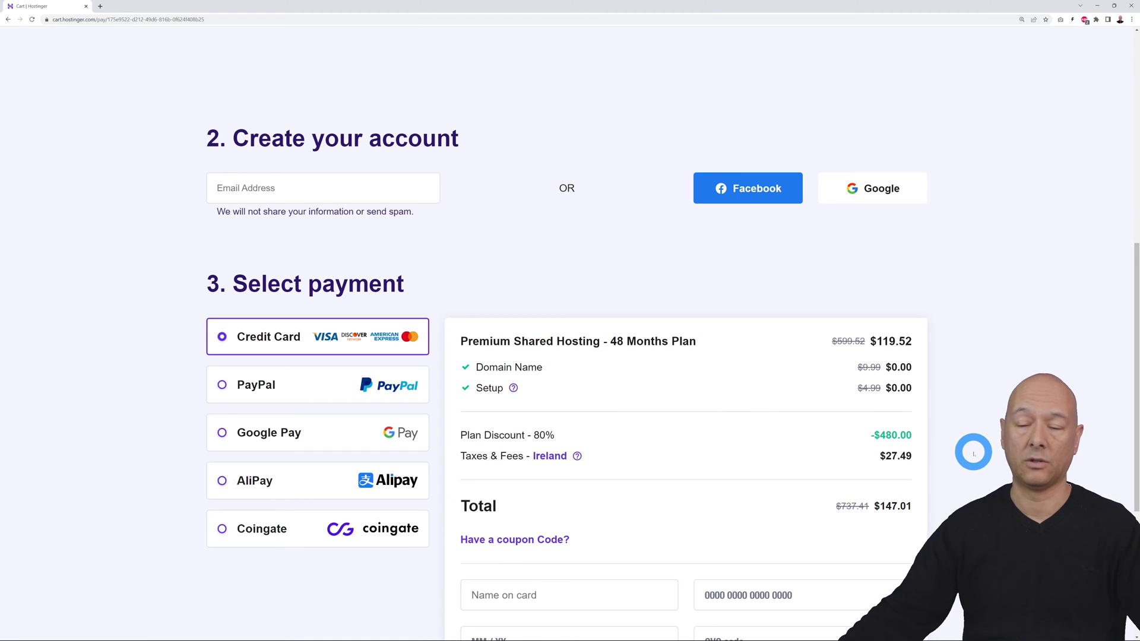
pyautogui.scroll(-1, 974, 452)
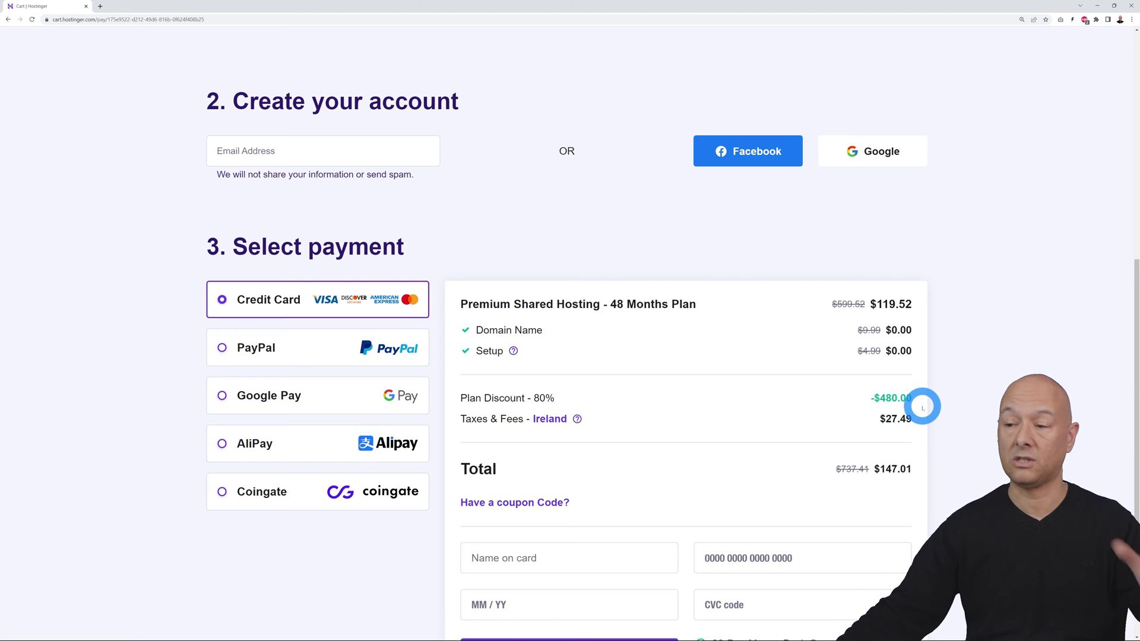
pyautogui.scroll(-1, 982, 429)
pyautogui.scroll(-1, 984, 429)
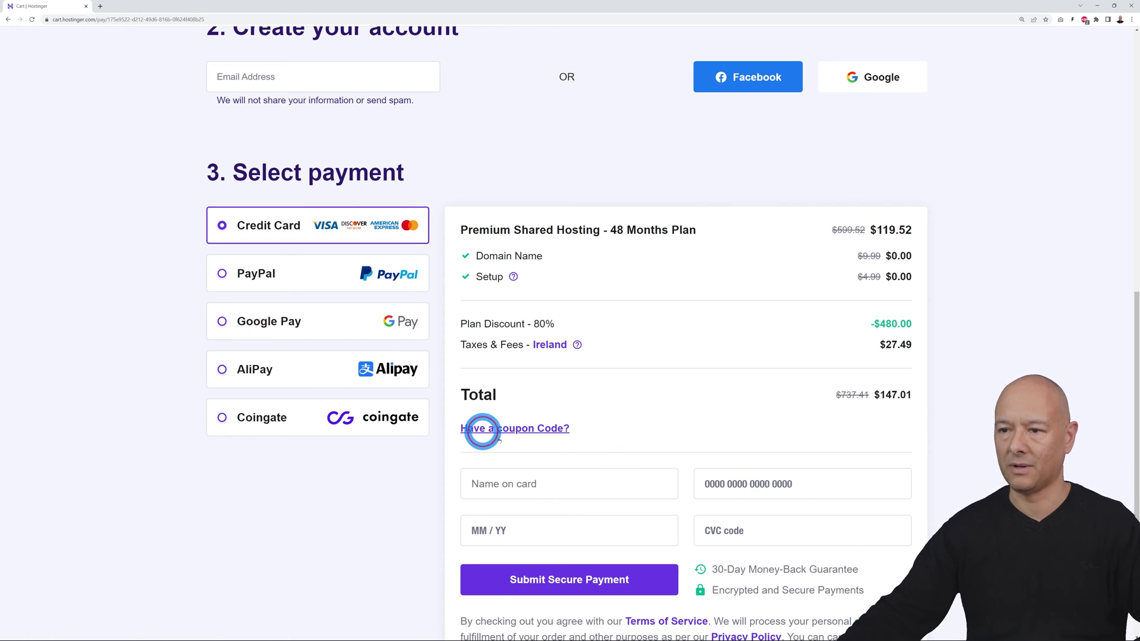
pyautogui.click(478, 429)
# Apply the MRWEBREVIEWS coupon, lowering the 48-month total to $136.71
pyautogui.click(552, 467)
pyautogui.write('MRWEBREVIEWS')
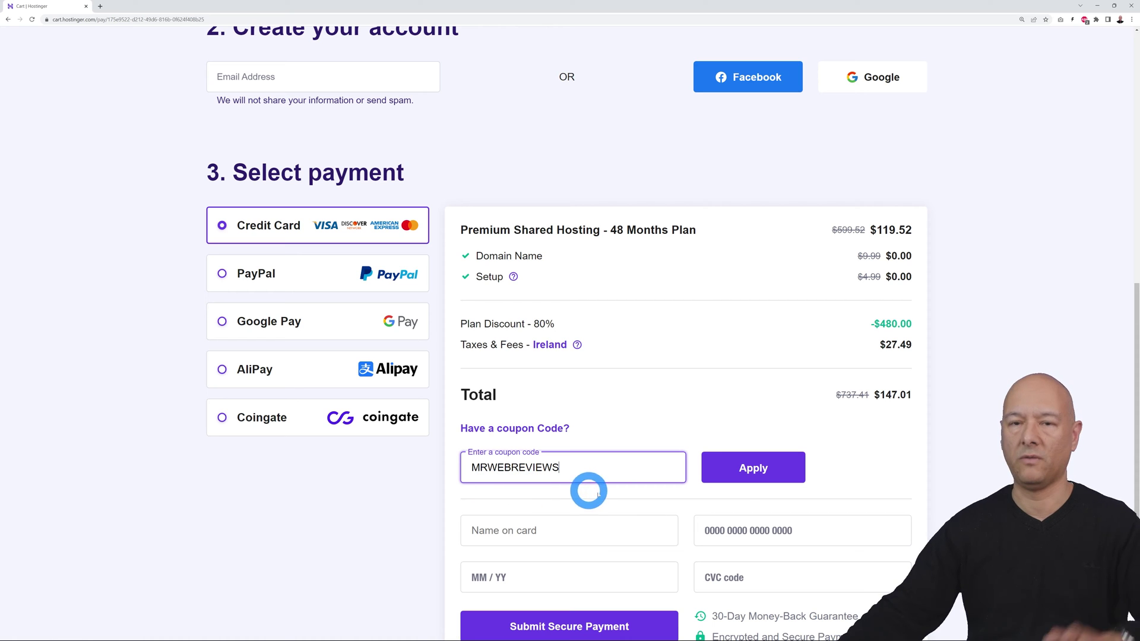
pyautogui.click(752, 470)
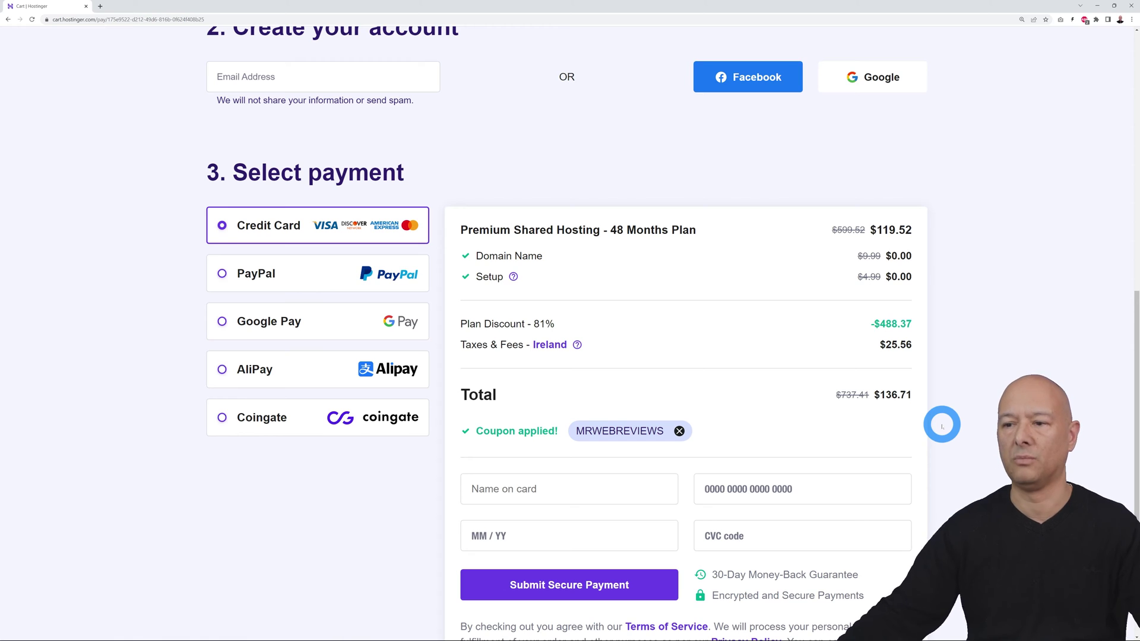
pyautogui.scroll(-2, 942, 425)
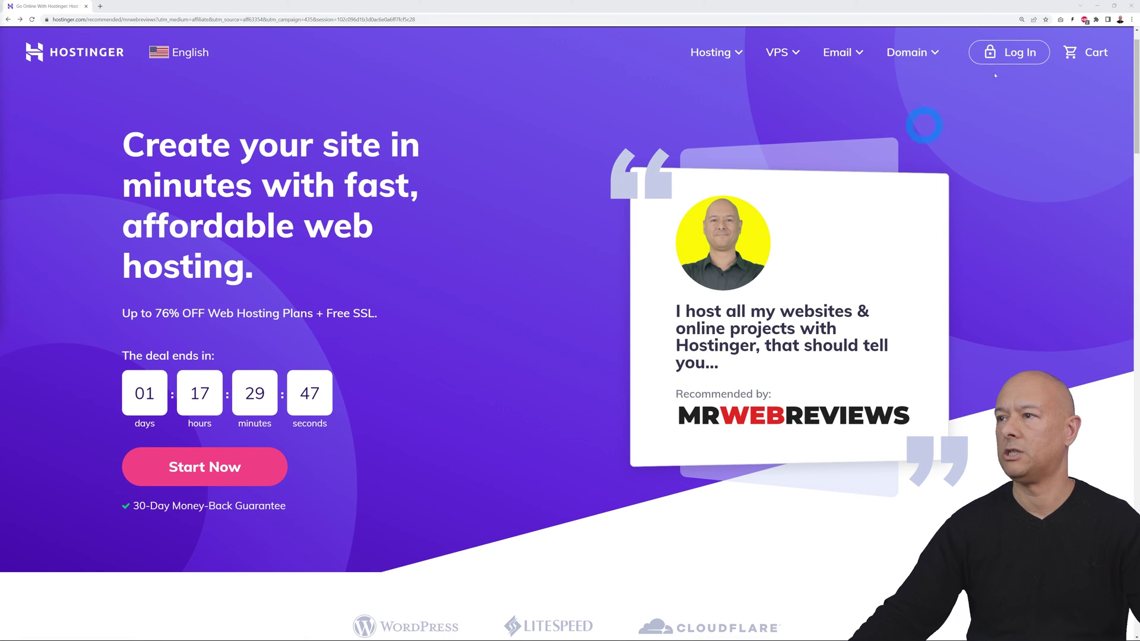
# Log in with saved credentials, resend the activation email and start claiming the free domain
pyautogui.click(1011, 52)
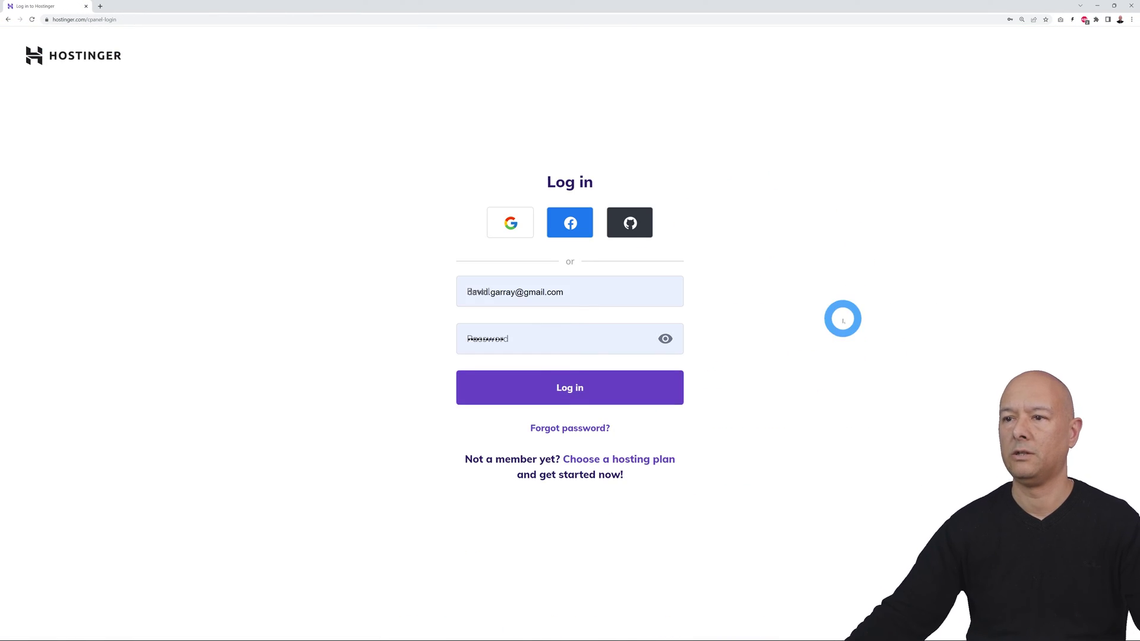
pyautogui.click(583, 405)
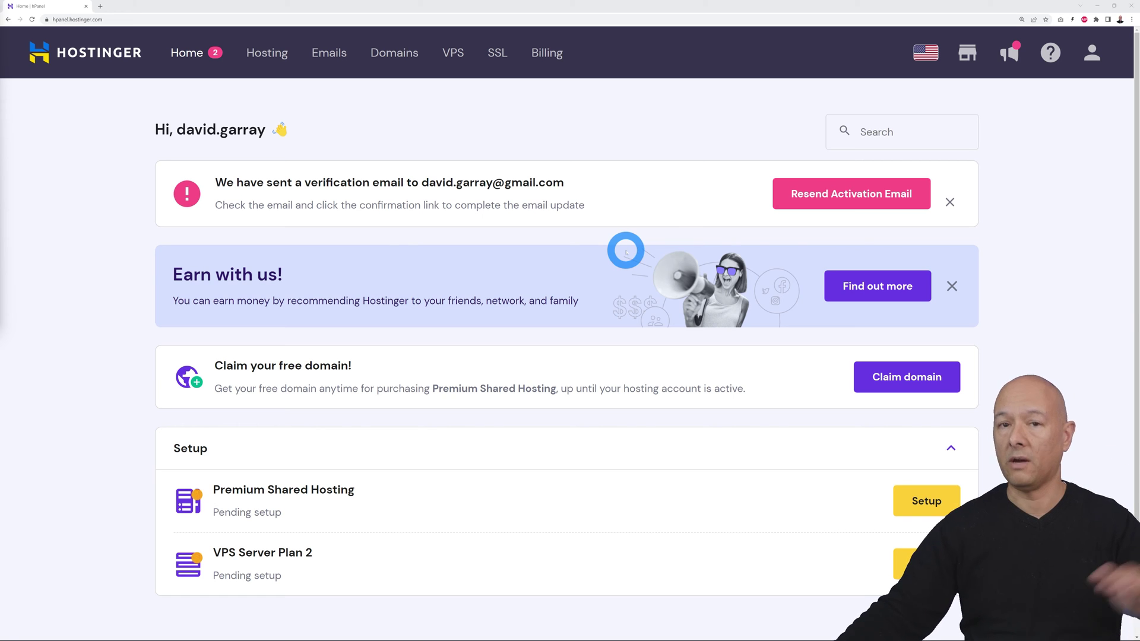
pyautogui.click(830, 196)
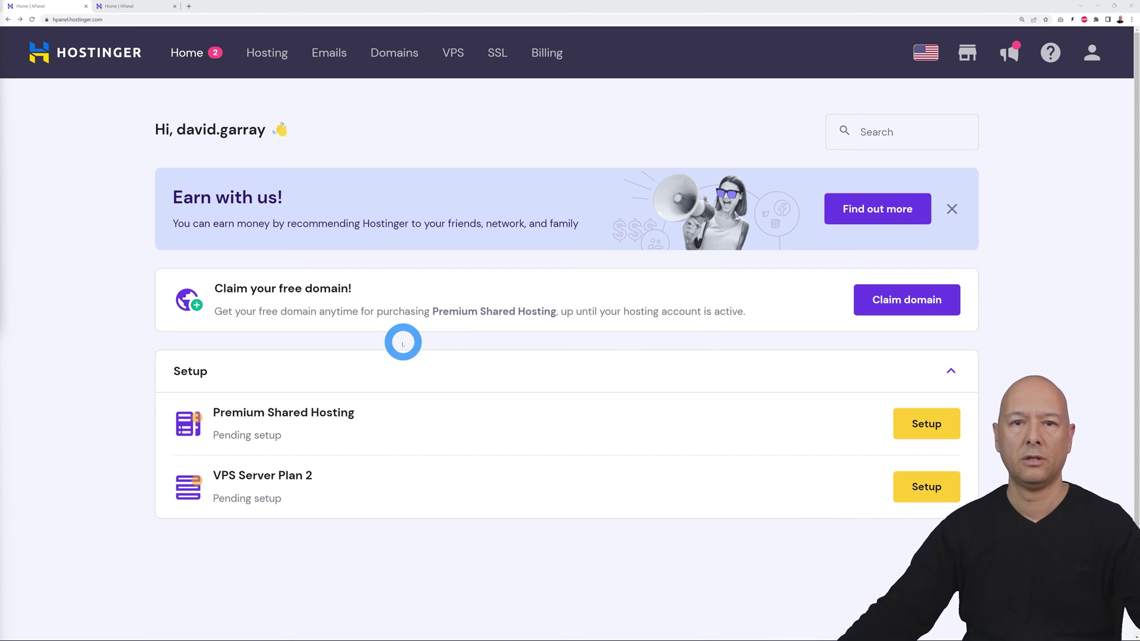
pyautogui.click(889, 305)
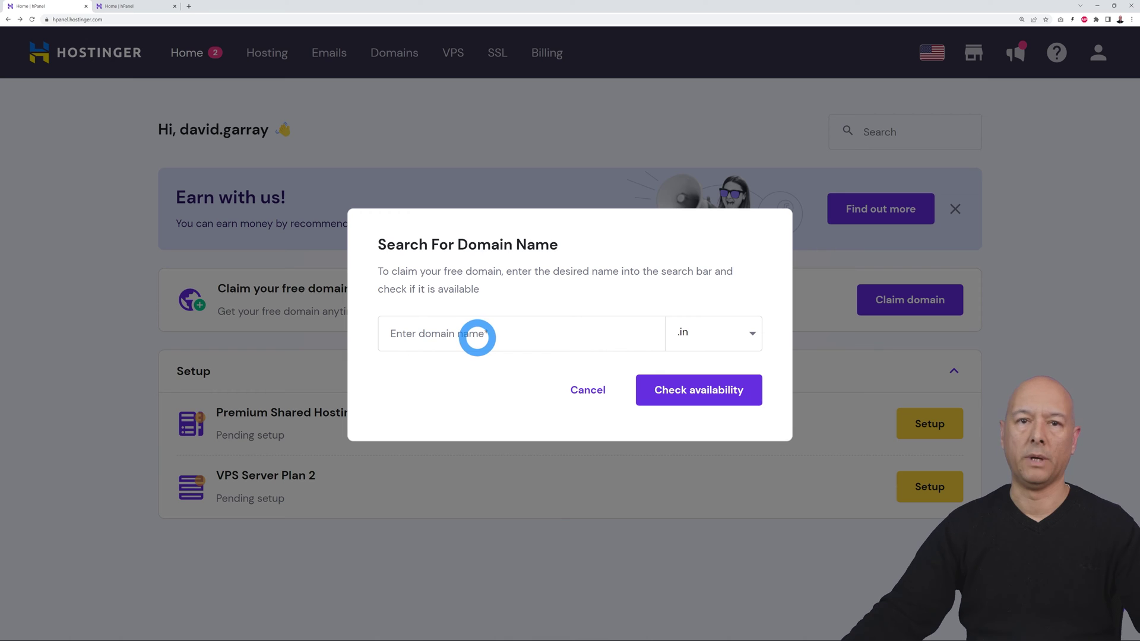
# Enter taxibookingwebsite with the .com extension as the free domain to check
pyautogui.click(476, 334)
pyautogui.write('taxibookingwebsite')
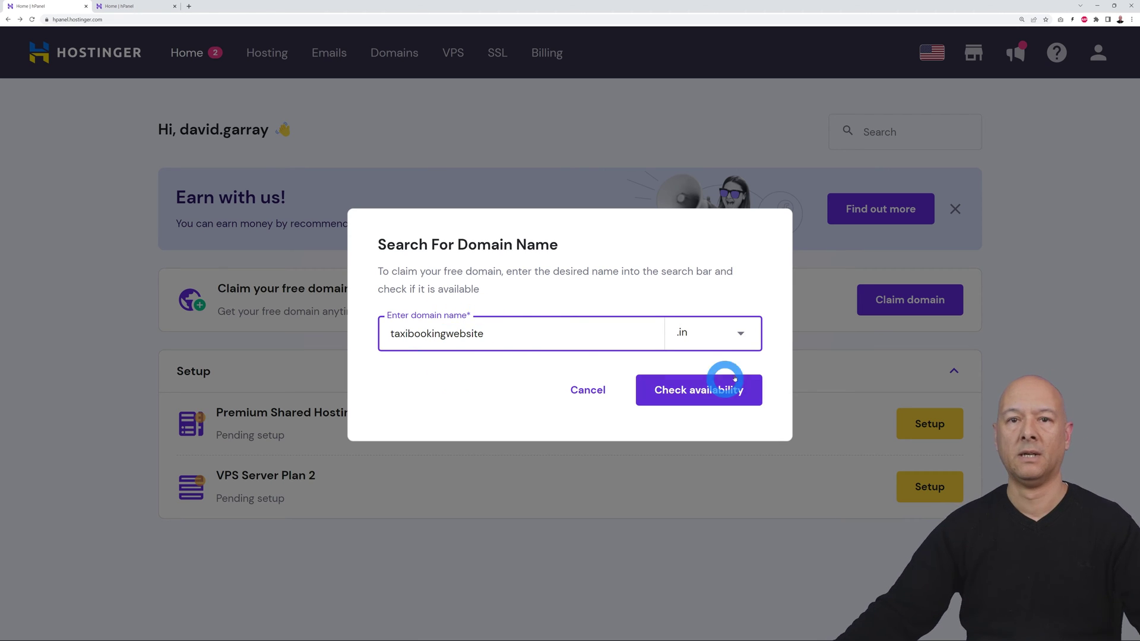
pyautogui.click(739, 337)
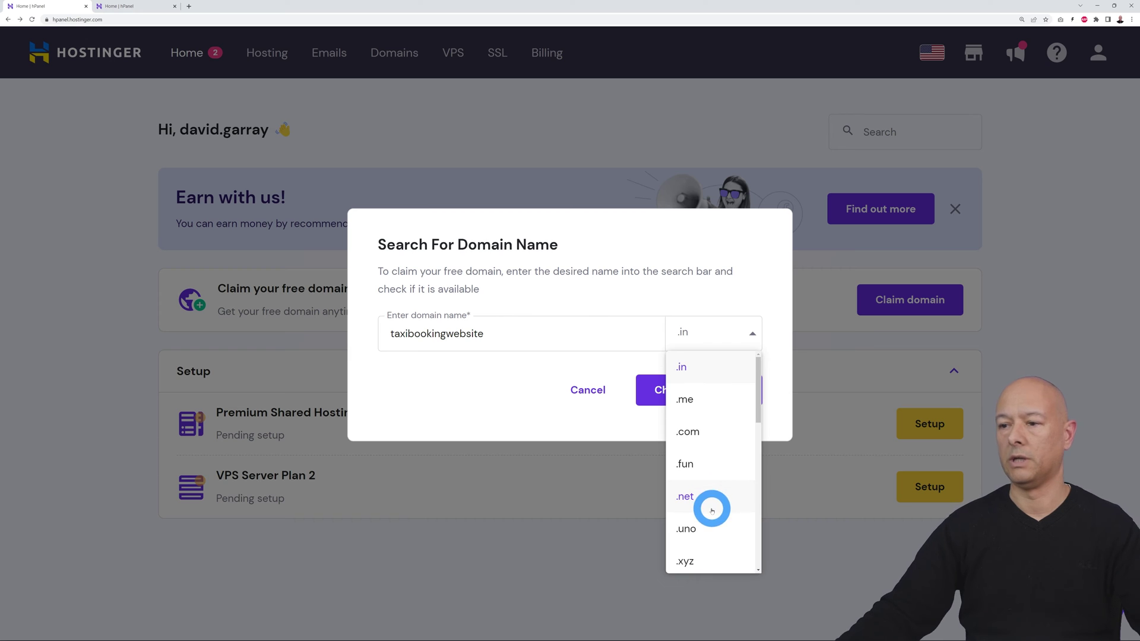
pyautogui.scroll(-3, 712, 509)
pyautogui.scroll(-3, 712, 510)
pyautogui.scroll(-1, 713, 509)
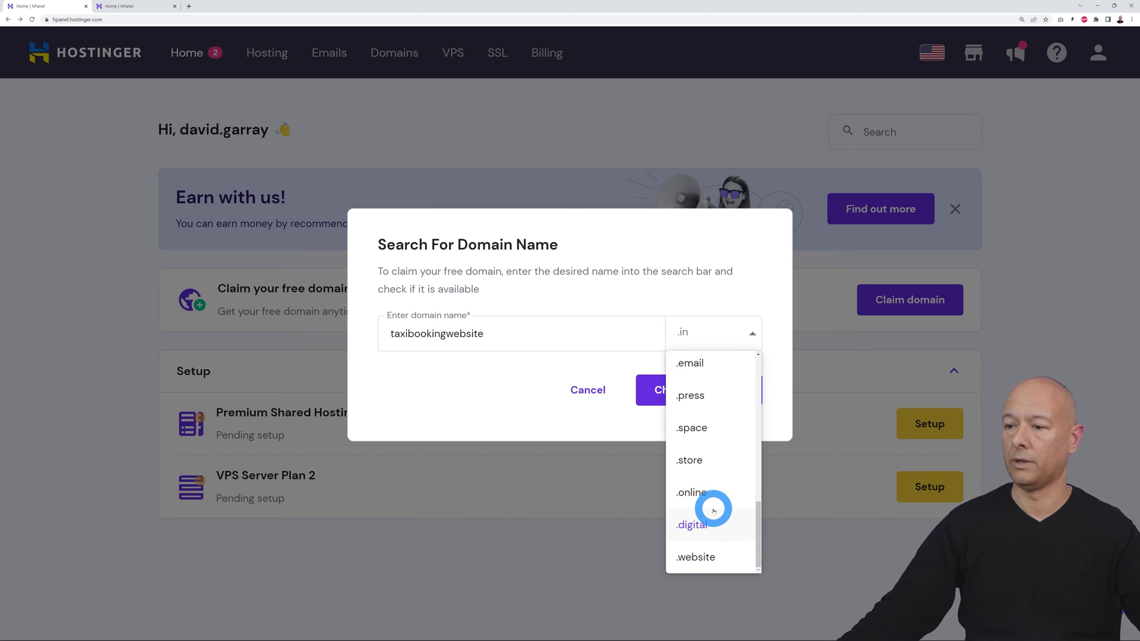
pyautogui.scroll(2, 712, 438)
pyautogui.scroll(4, 712, 438)
pyautogui.scroll(1, 713, 419)
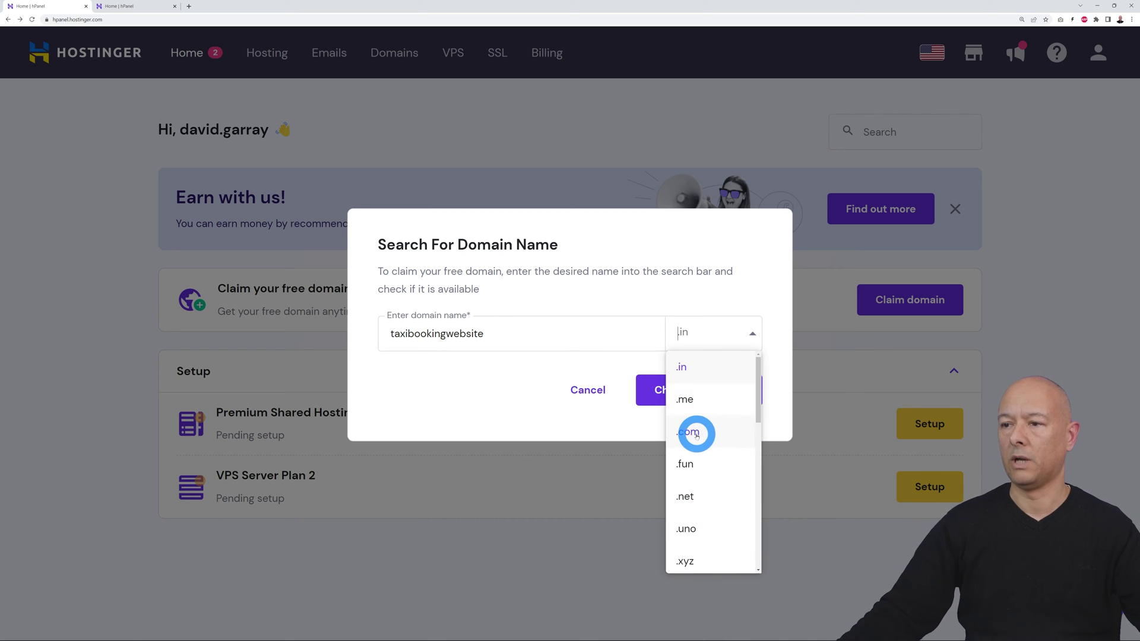
pyautogui.click(696, 433)
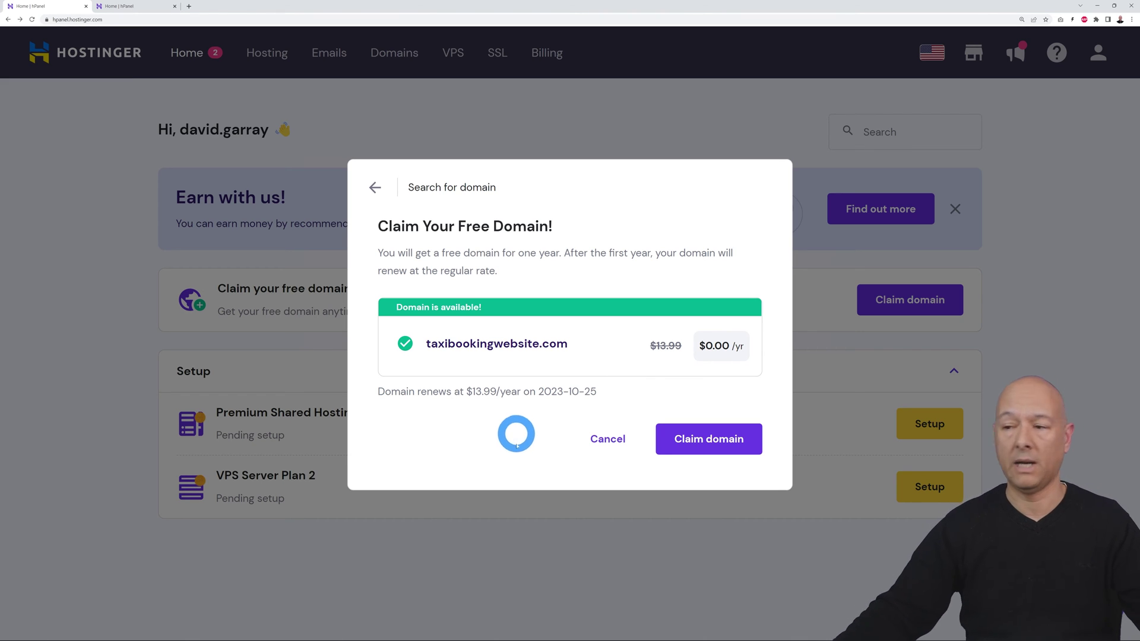
# Register taxibookingwebsite.com with Ireland/Personal details, return Home and begin Premium hosting setup
pyautogui.click(707, 439)
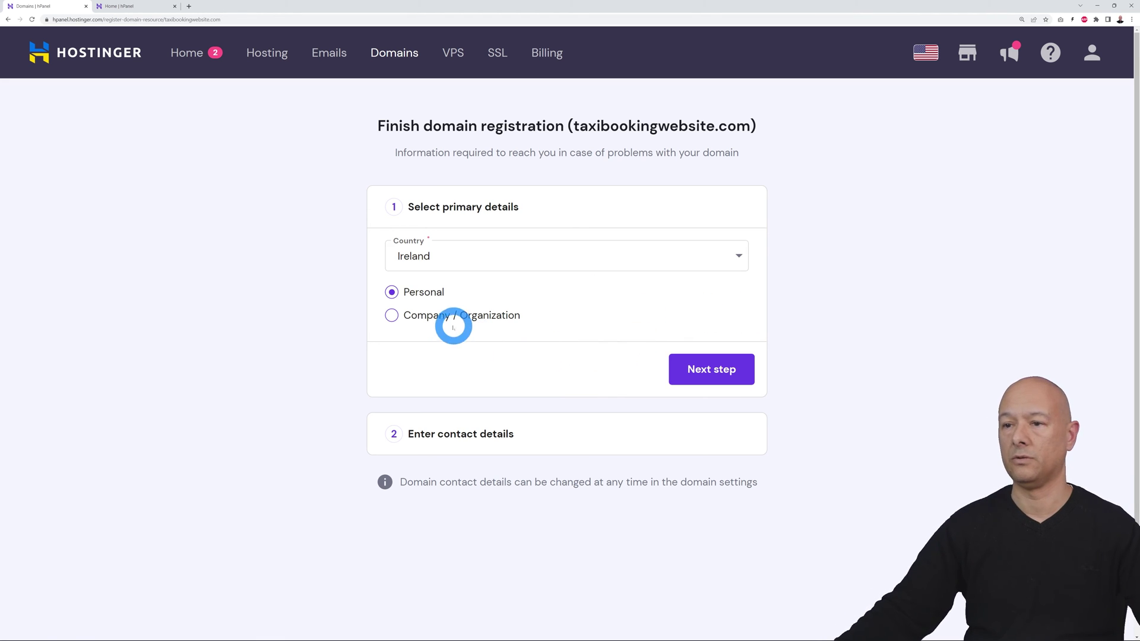
pyautogui.click(712, 369)
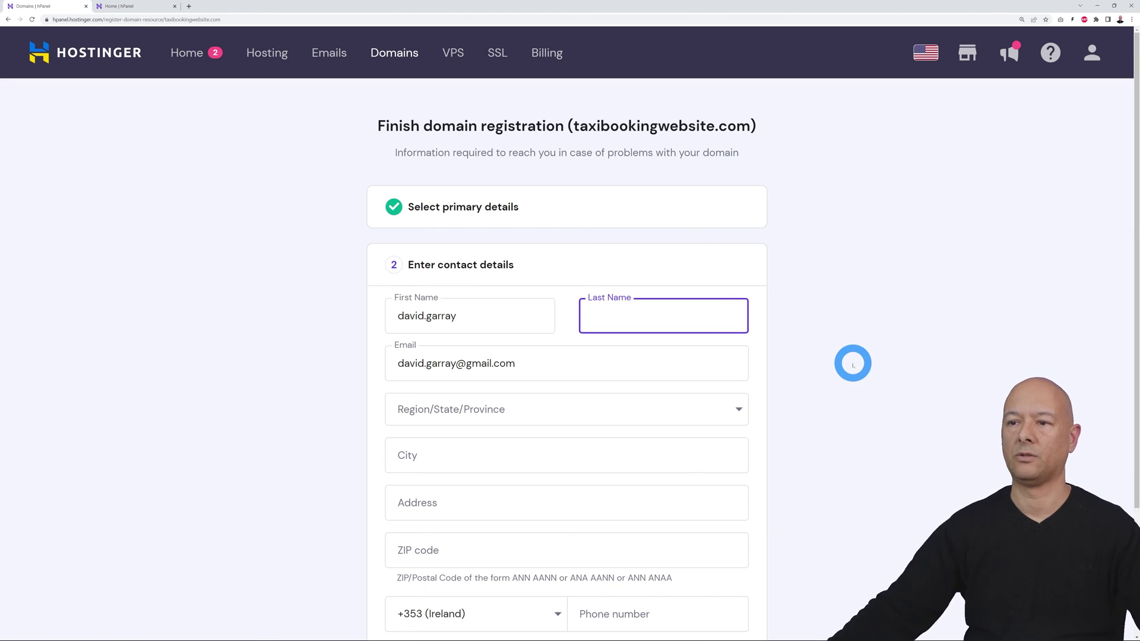
pyautogui.click(583, 363)
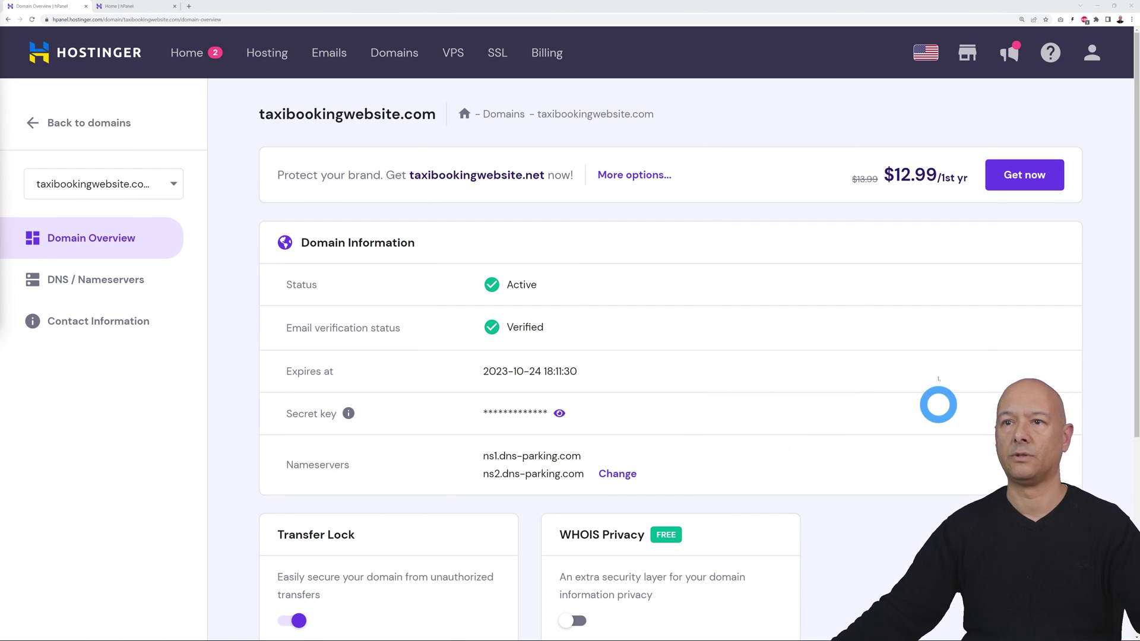
pyautogui.click(188, 52)
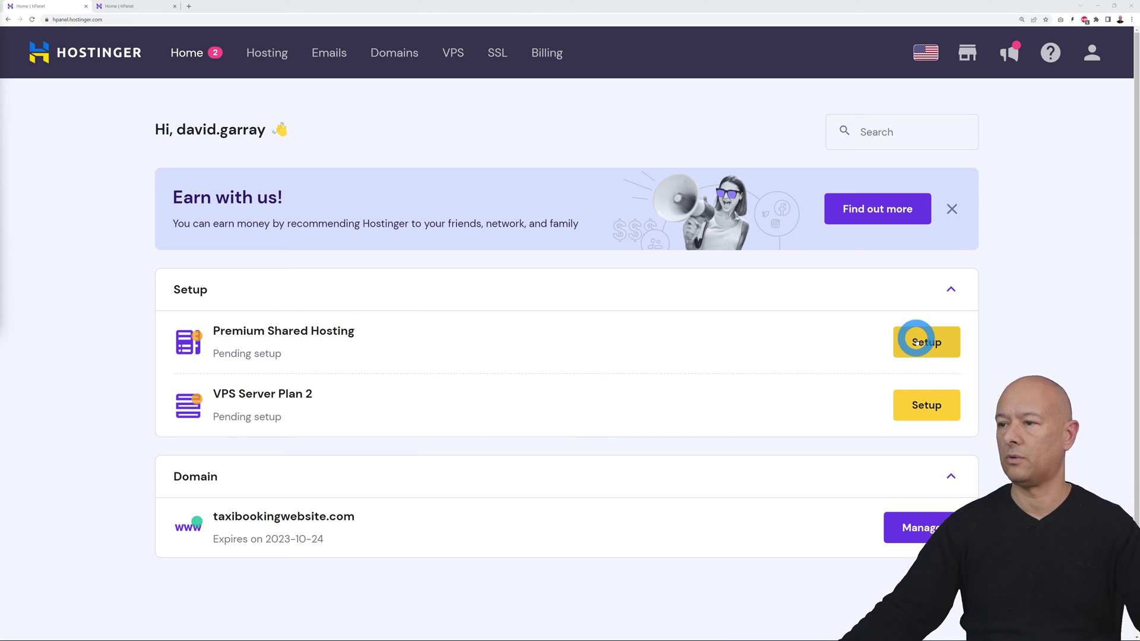
pyautogui.click(909, 339)
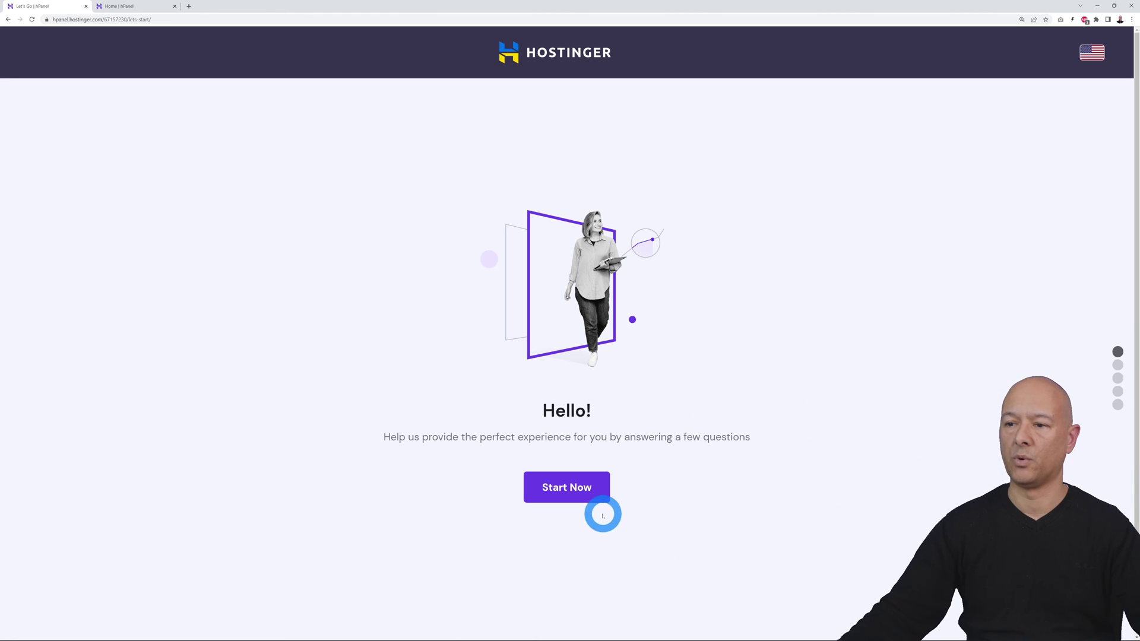
# Go through the onboarding questionnaire and choose to build a new WordPress website
pyautogui.click(566, 489)
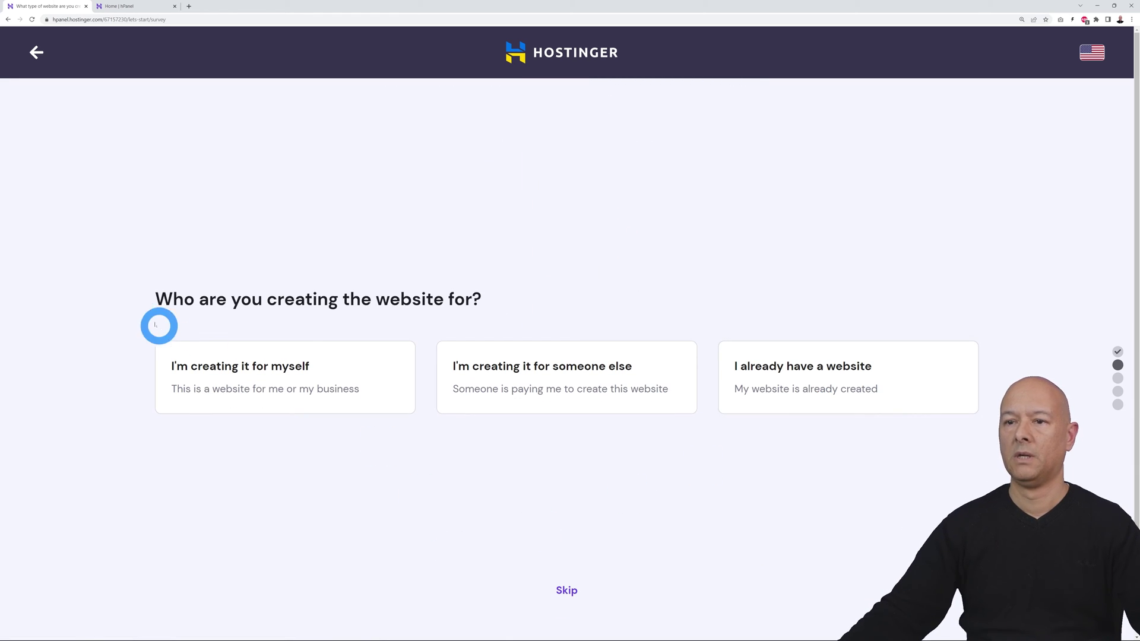
pyautogui.click(565, 592)
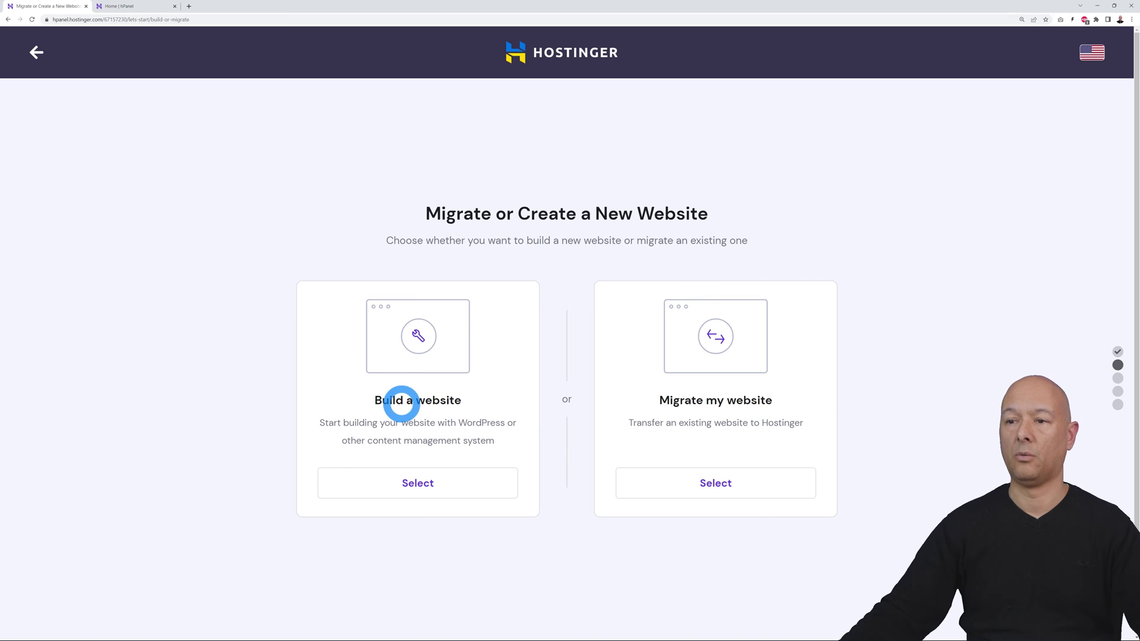
pyautogui.click(423, 485)
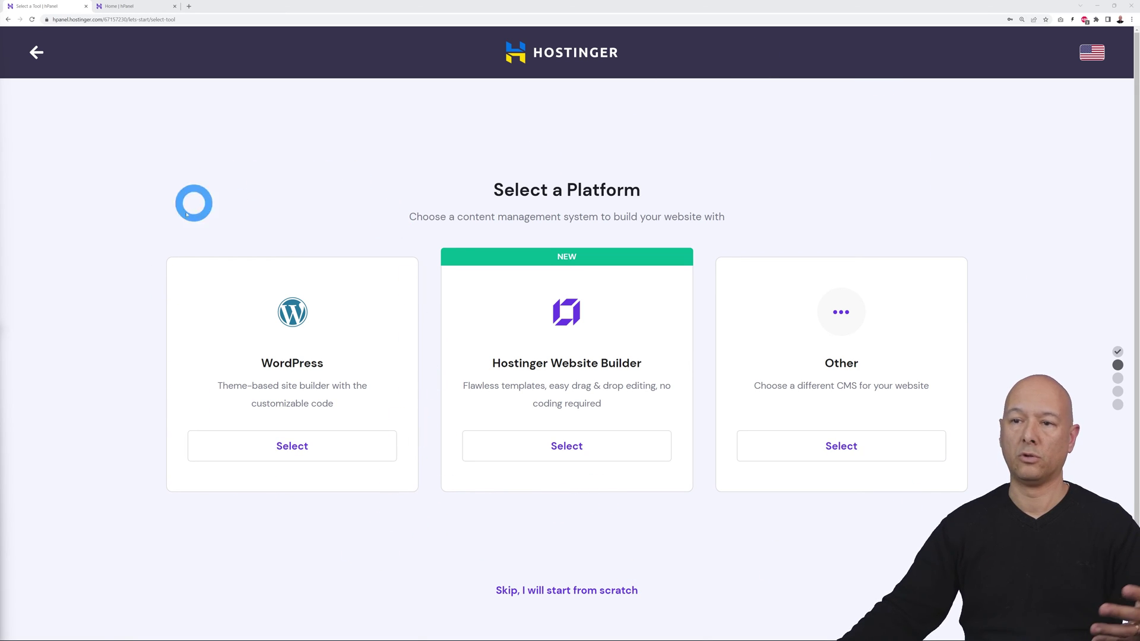
pyautogui.click(306, 445)
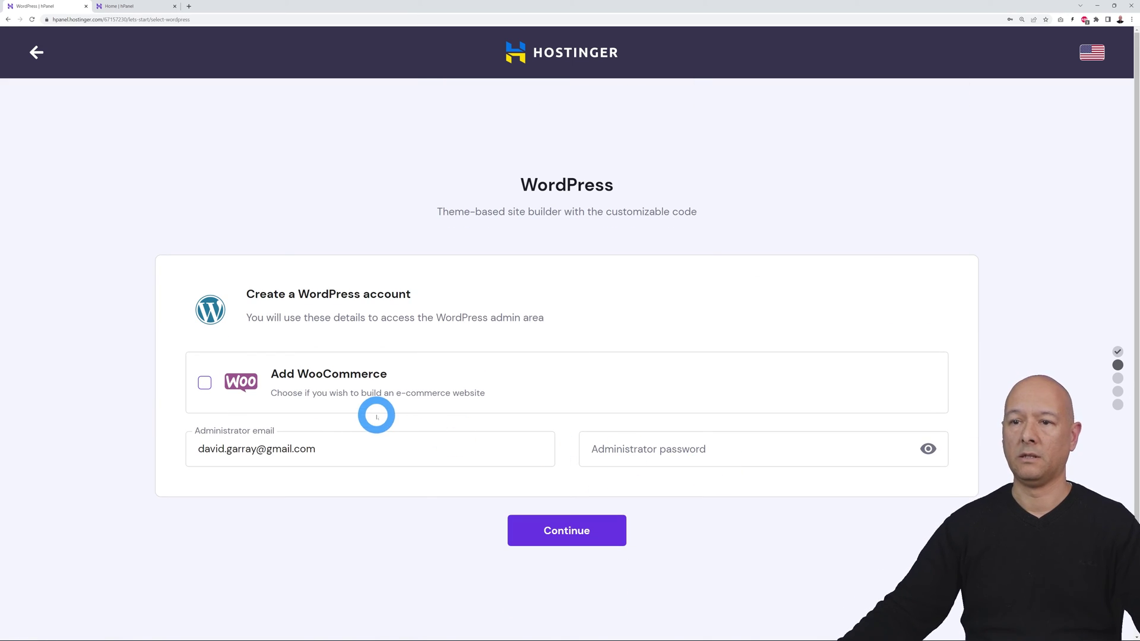
# Add WooCommerce, paste the administrator password and continue to the template gallery
pyautogui.click(205, 385)
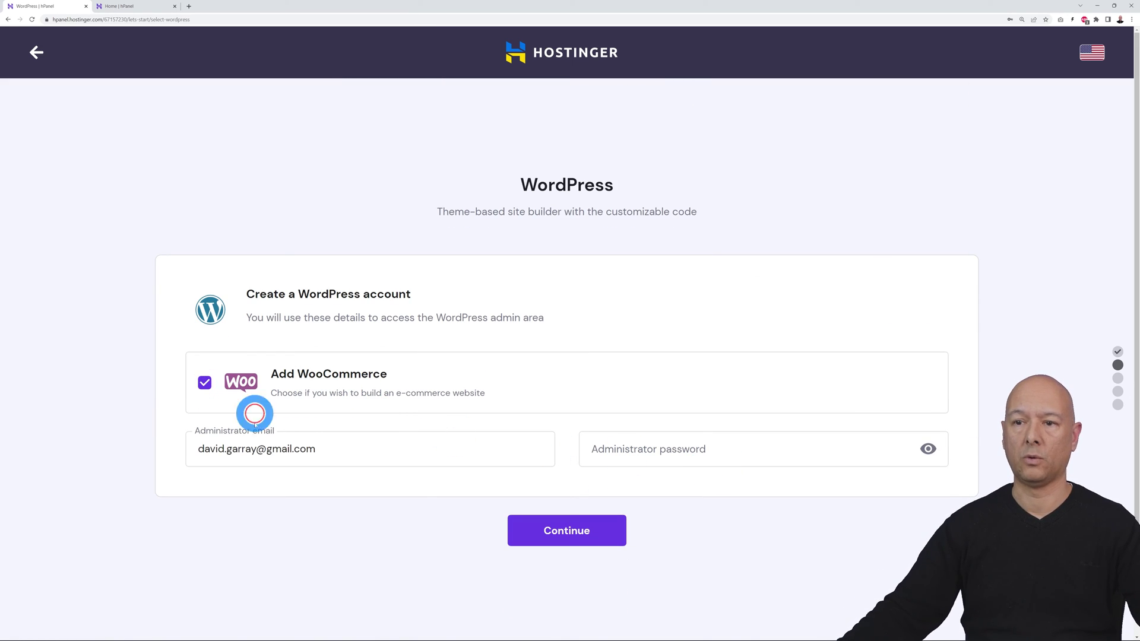
pyautogui.click(645, 456)
pyautogui.hotkey('ctrl', 'v')
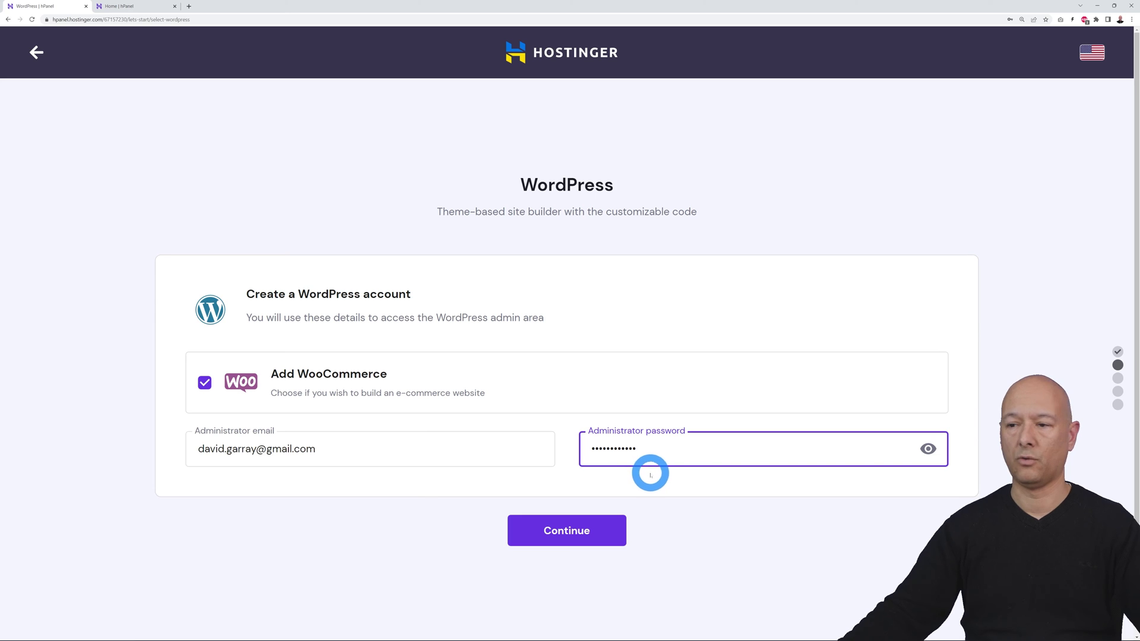
pyautogui.click(595, 540)
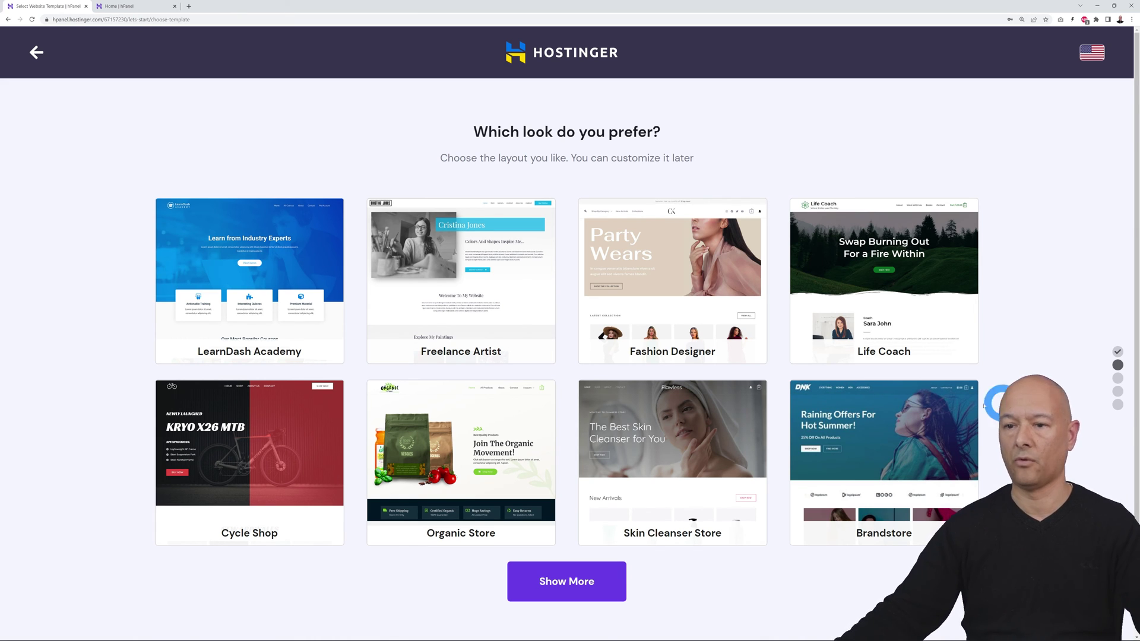
pyautogui.moveTo(460, 445)
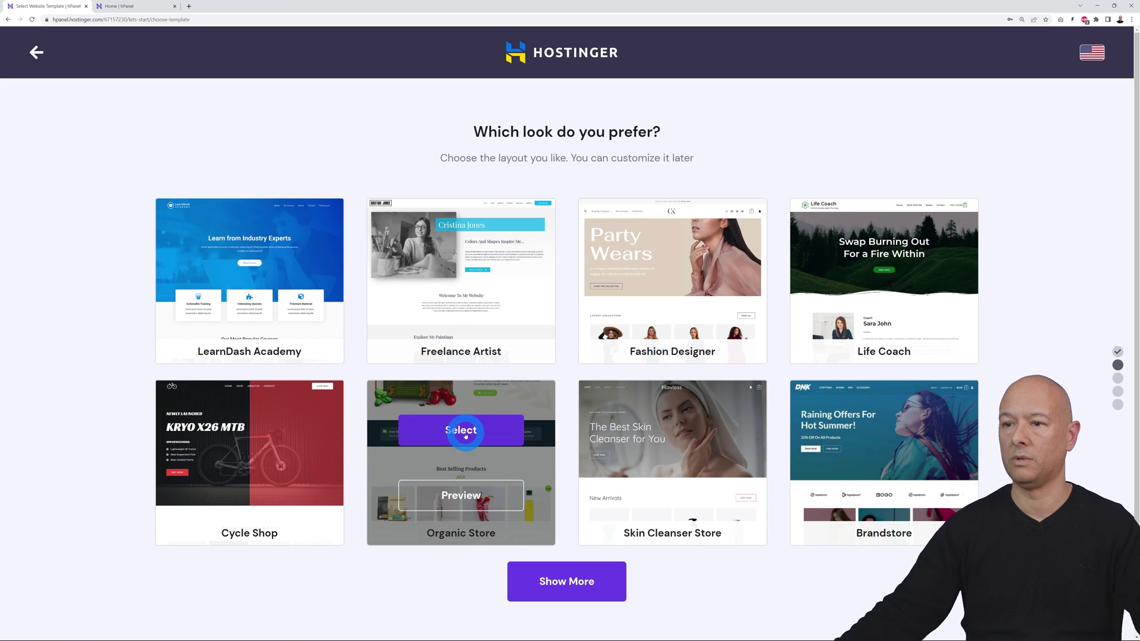
# Choose the Organic Store theme and taxibookingwebsite.com as the site domain, reaching the setup summary
pyautogui.click(462, 432)
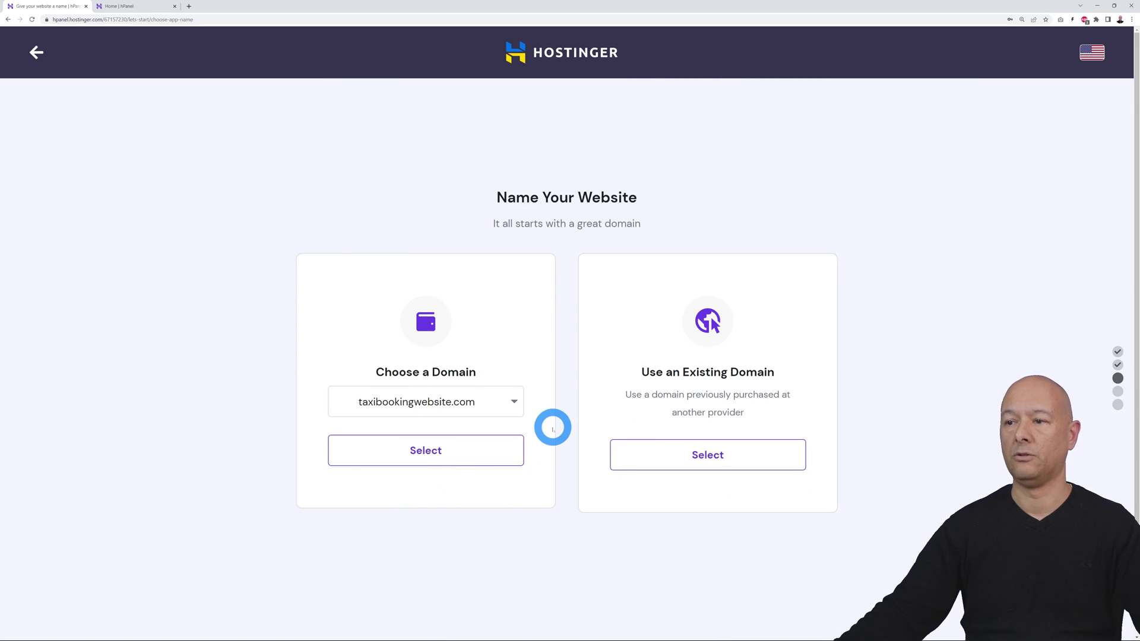
pyautogui.click(513, 402)
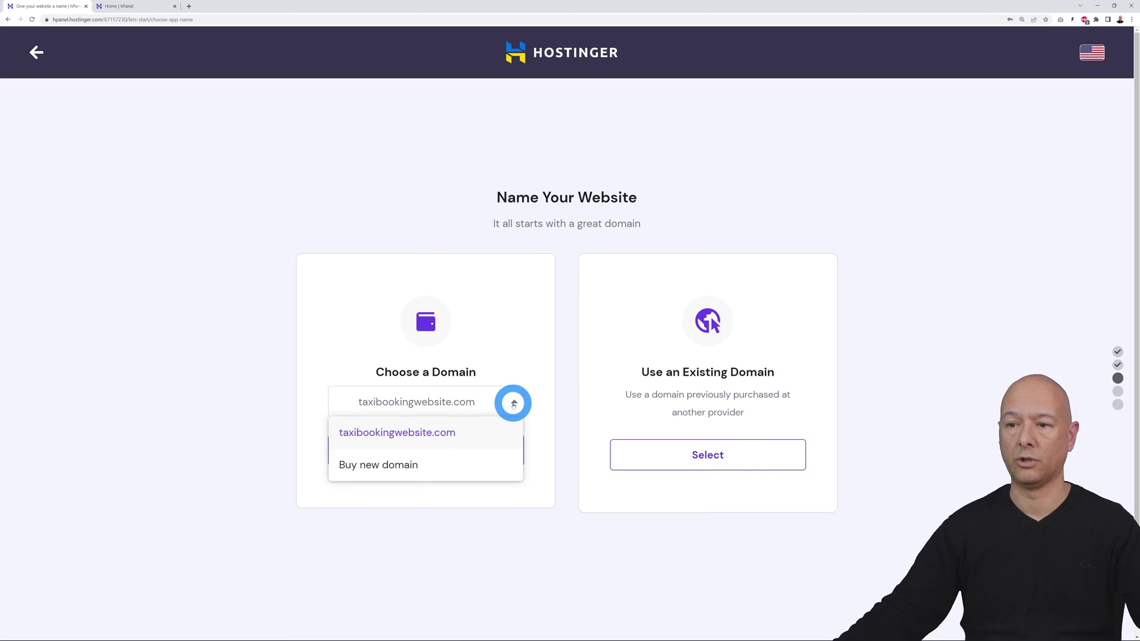
pyautogui.click(463, 433)
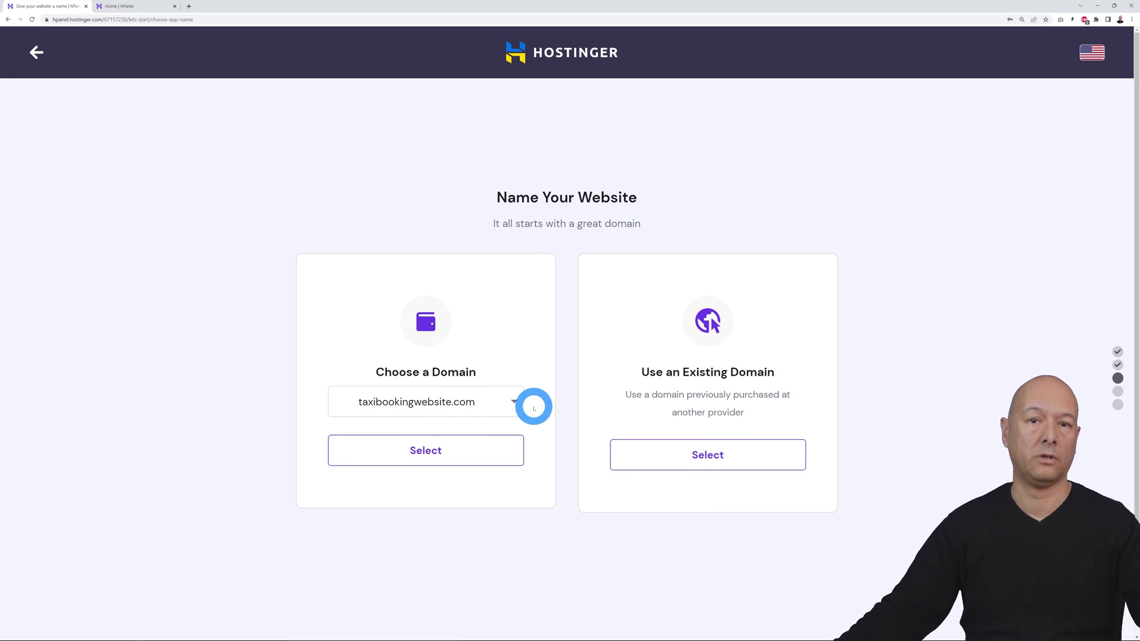
pyautogui.click(439, 455)
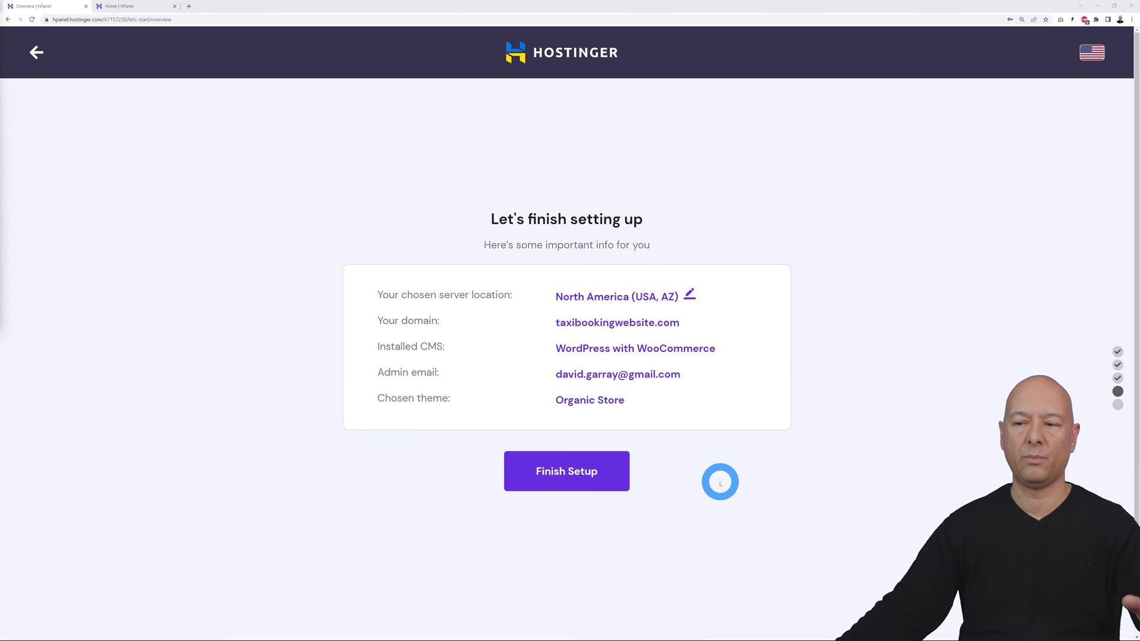
pyautogui.click(689, 295)
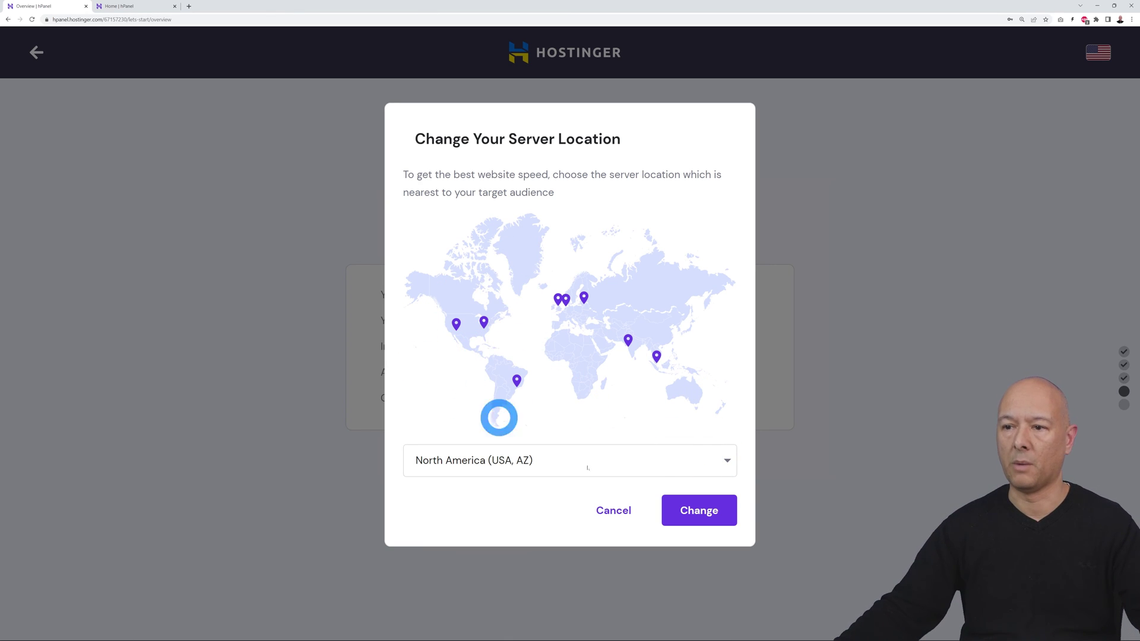
# Change the server location from North America to Europe (Lithuania)
pyautogui.click(725, 463)
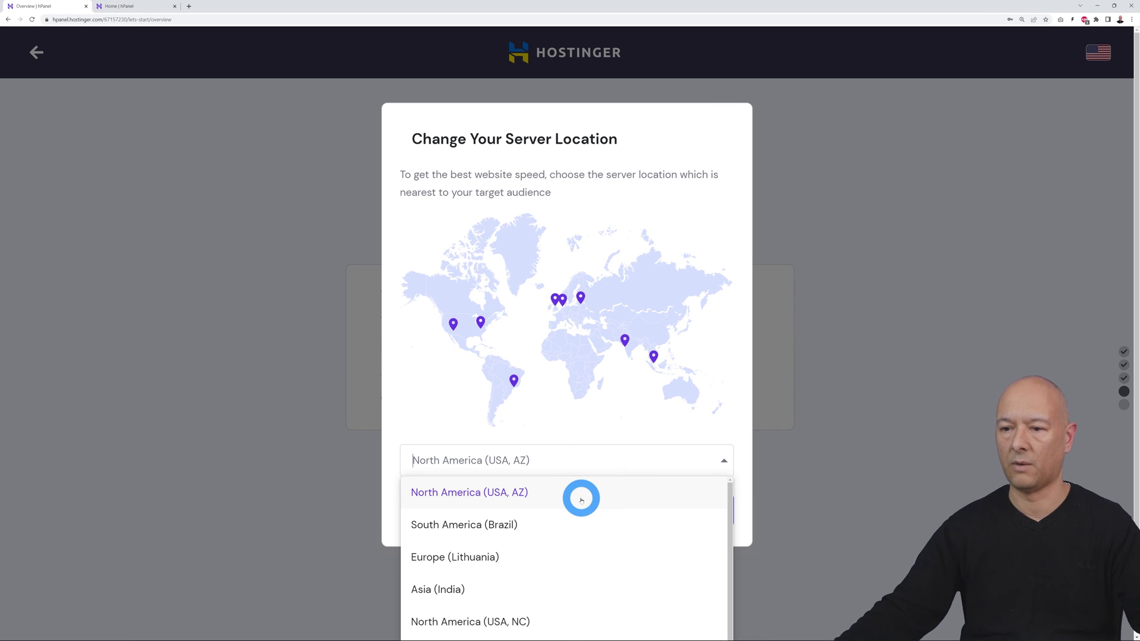
pyautogui.scroll(-1, 581, 498)
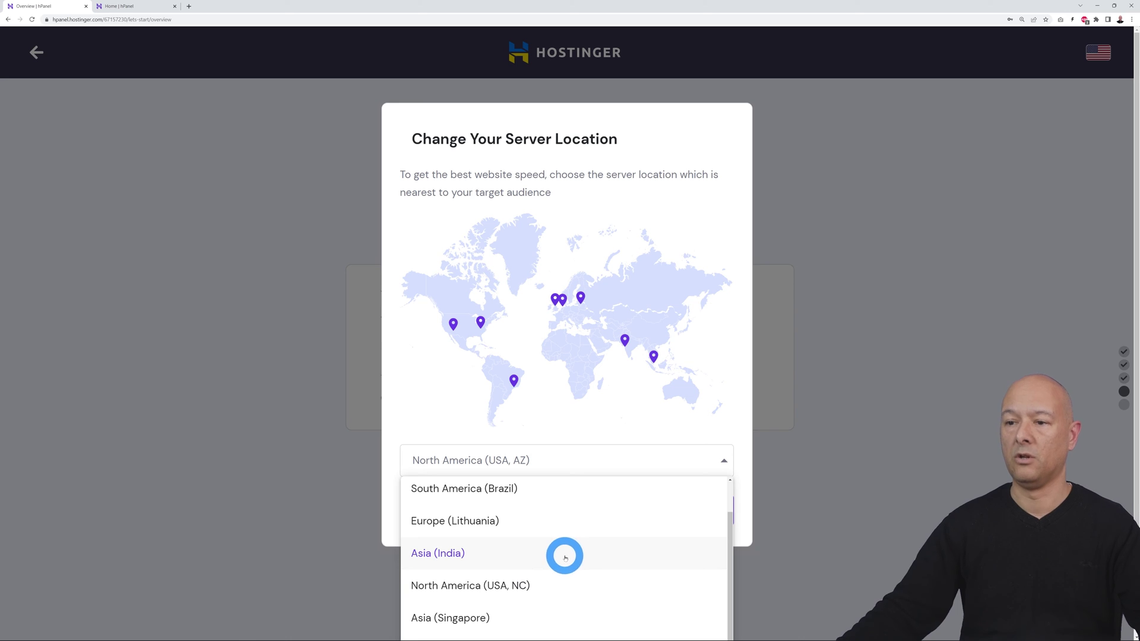
pyautogui.scroll(1, 564, 557)
pyautogui.scroll(-1, 583, 553)
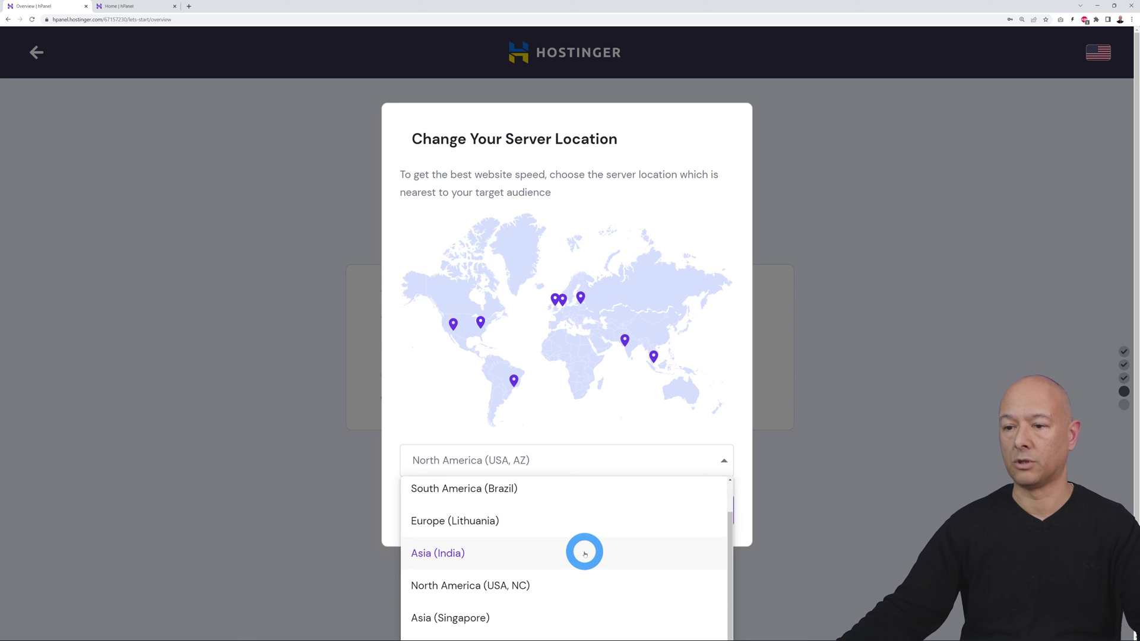
pyautogui.scroll(1, 662, 546)
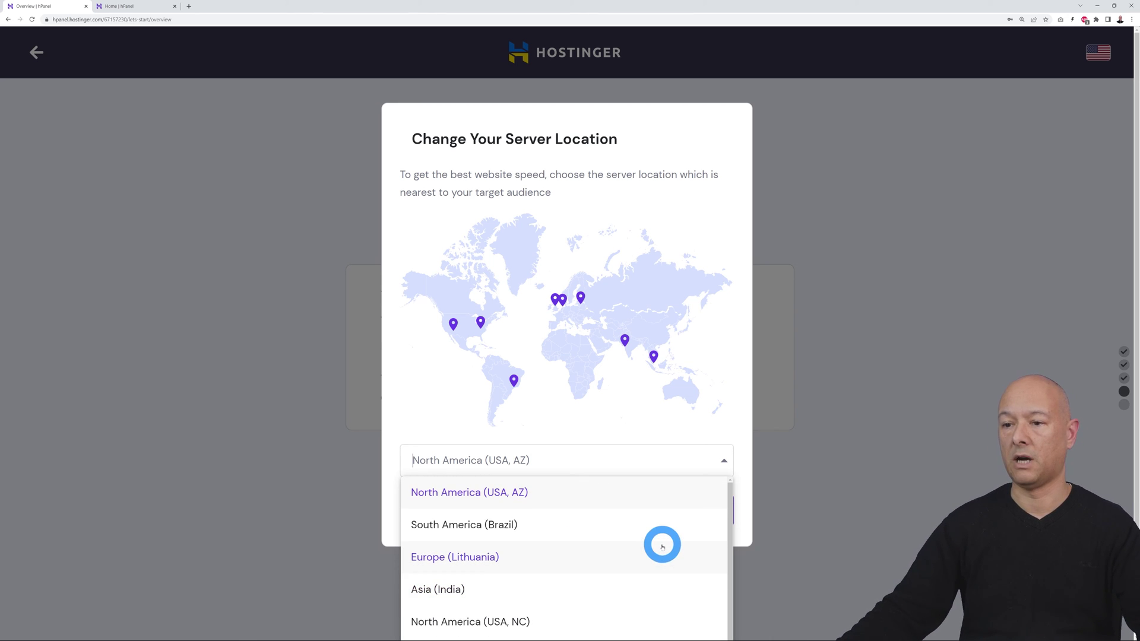
pyautogui.click(468, 556)
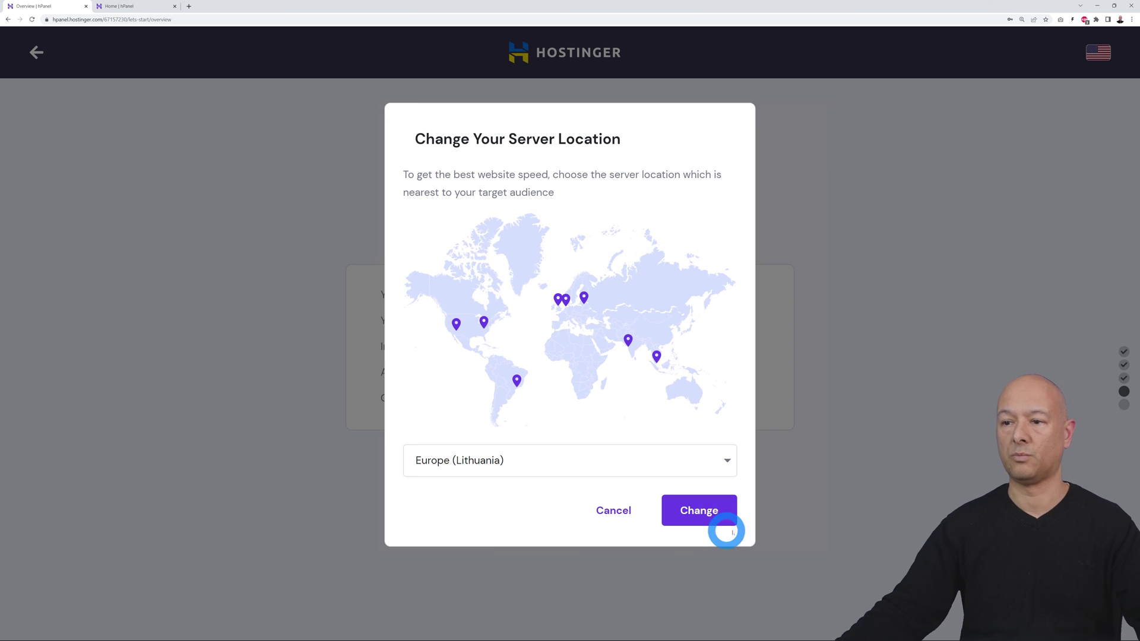
pyautogui.click(698, 515)
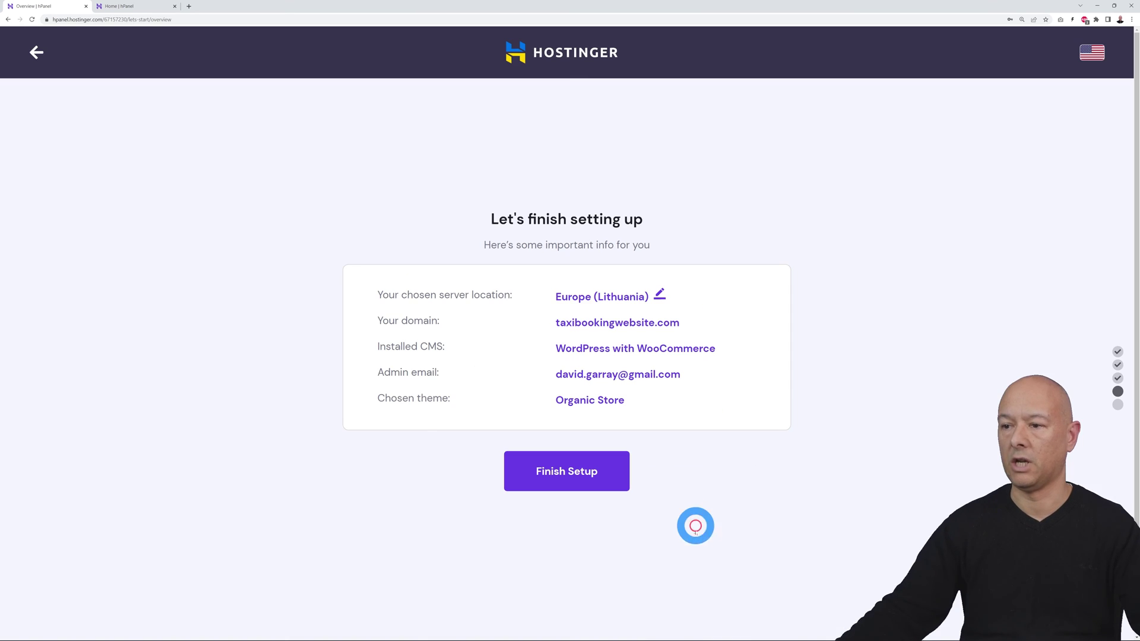
# Finish the website setup and go to the hosting dashboard for taxibookingwebsite.com
pyautogui.click(568, 473)
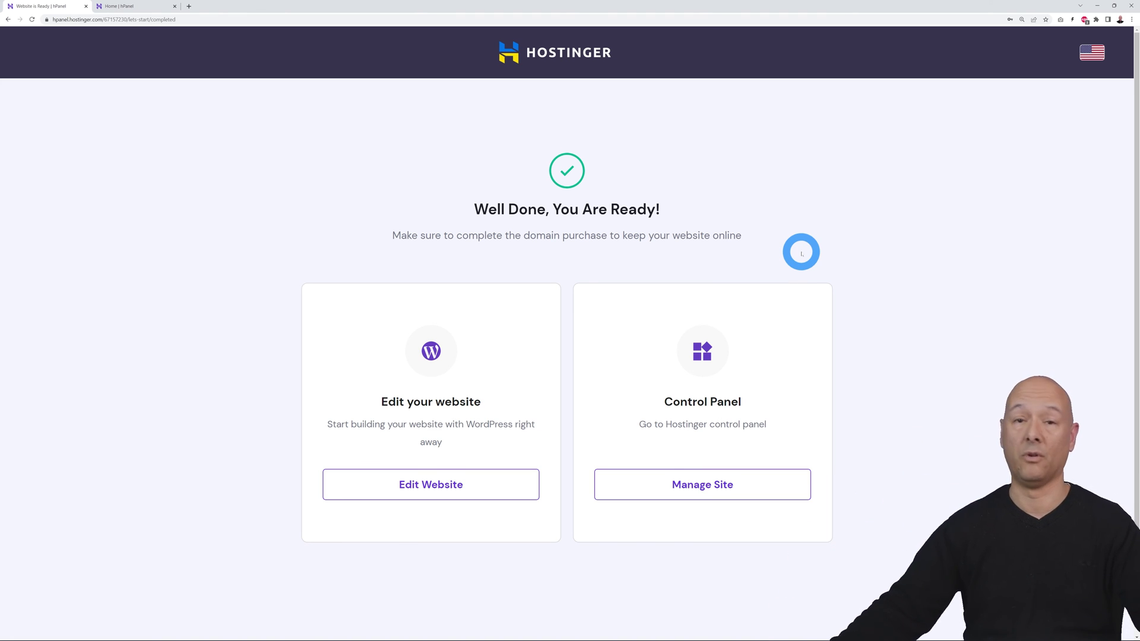
pyautogui.click(600, 494)
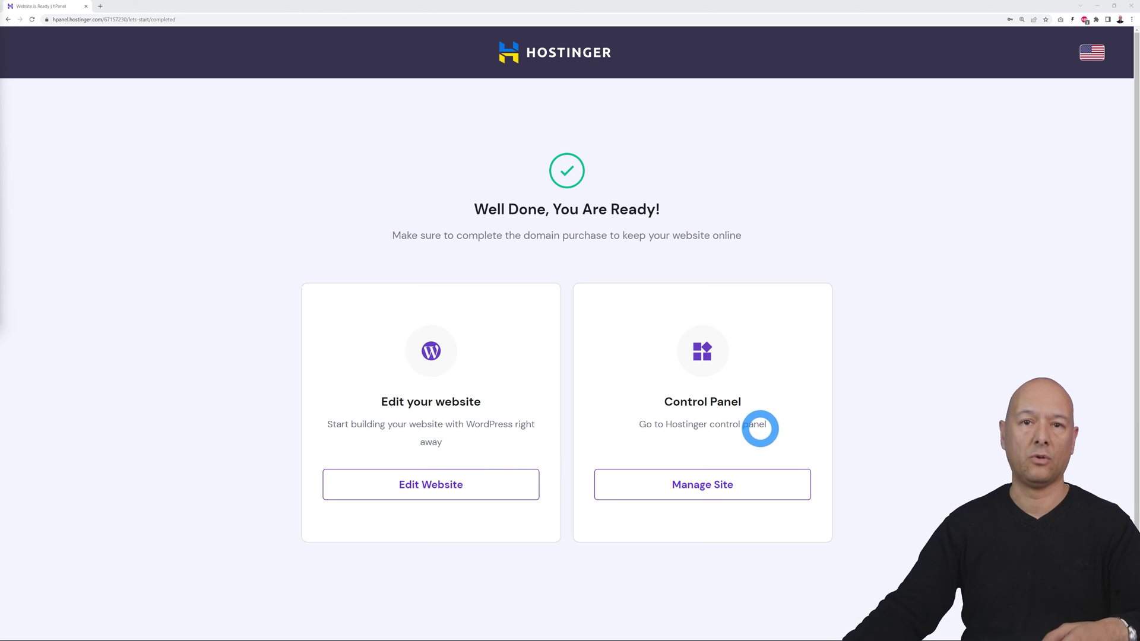
pyautogui.click(735, 487)
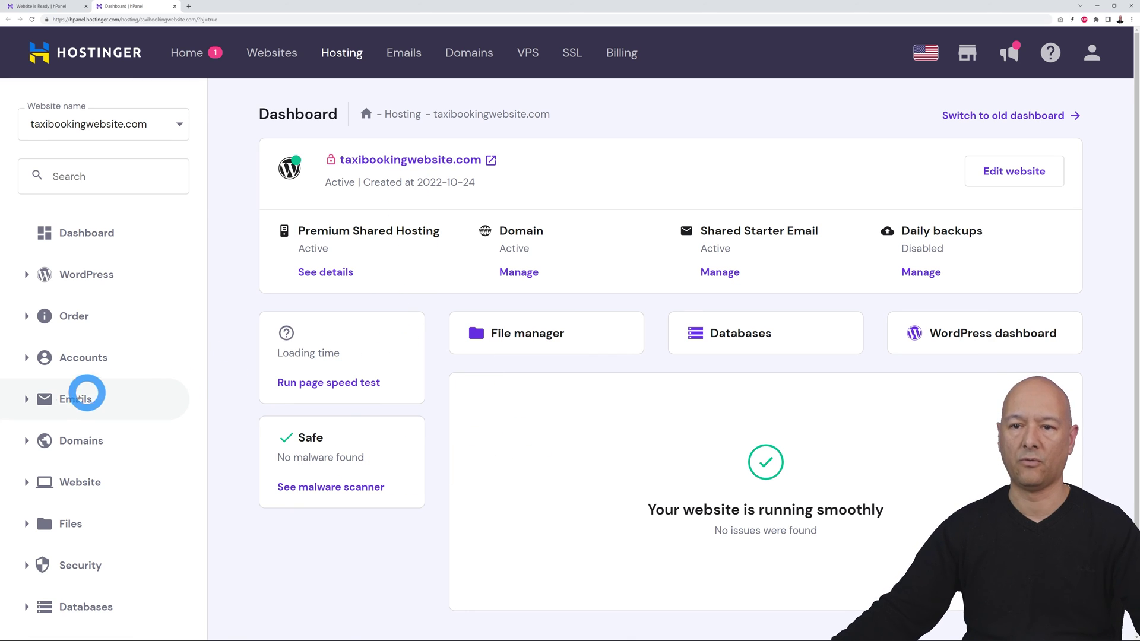
# Go to the Email Accounts page for taxibookingwebsite.com from the sidebar Emails section
pyautogui.click(30, 400)
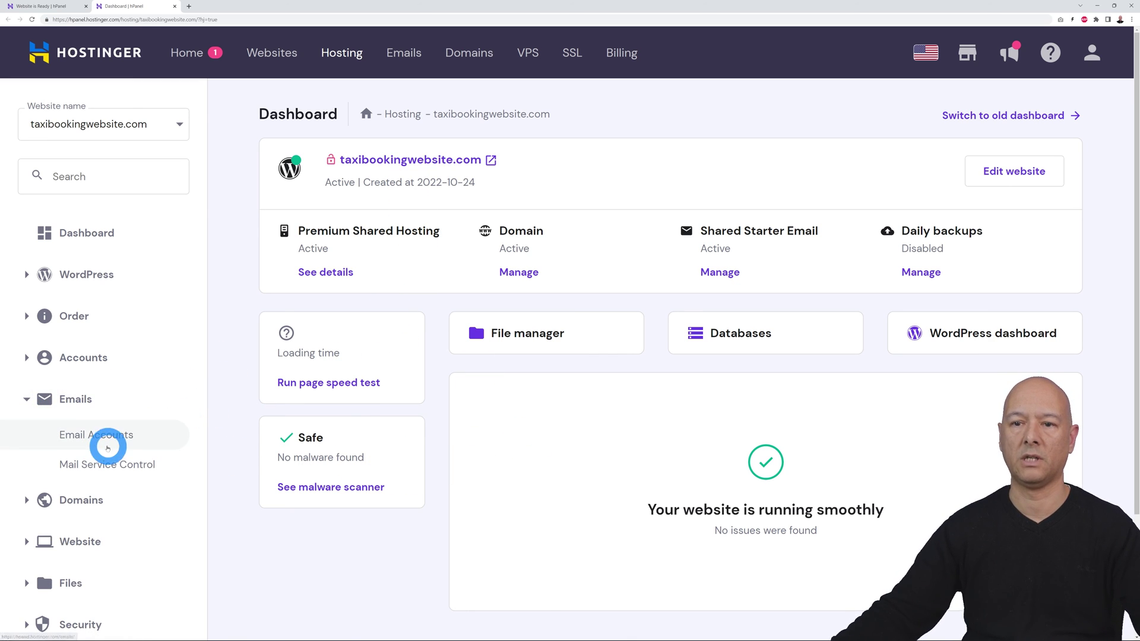
pyautogui.click(103, 437)
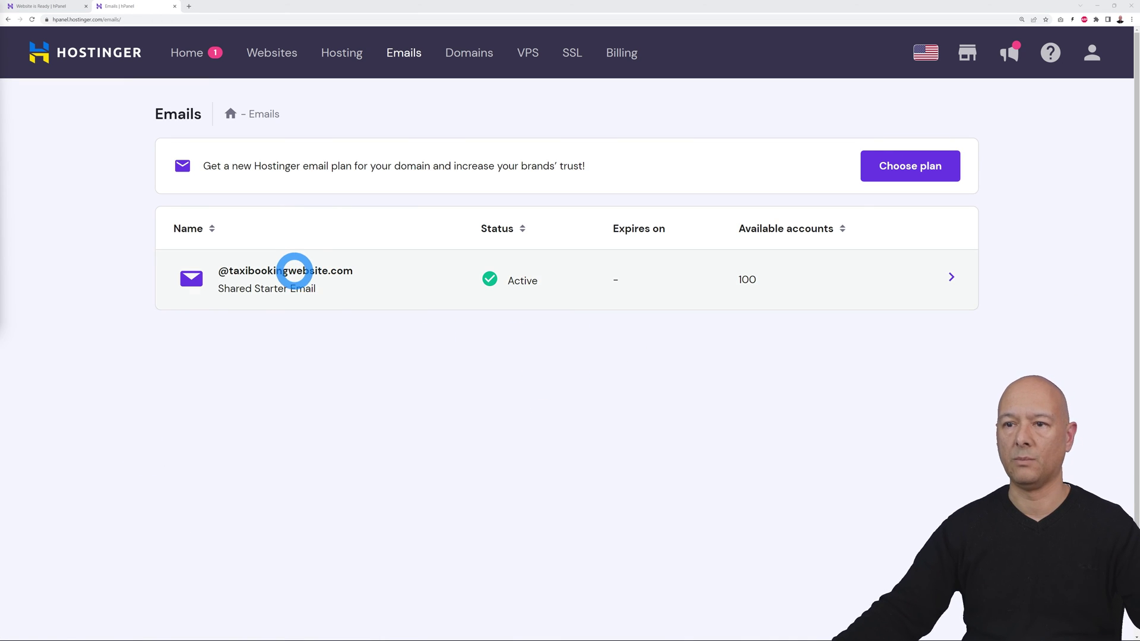
pyautogui.click(330, 293)
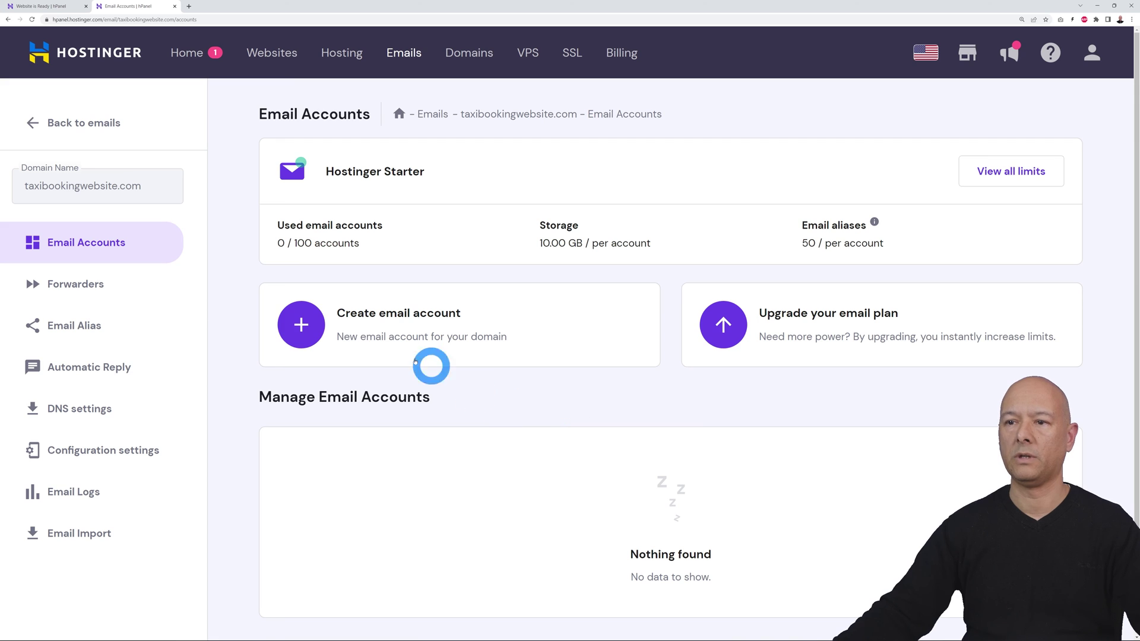
pyautogui.click(434, 361)
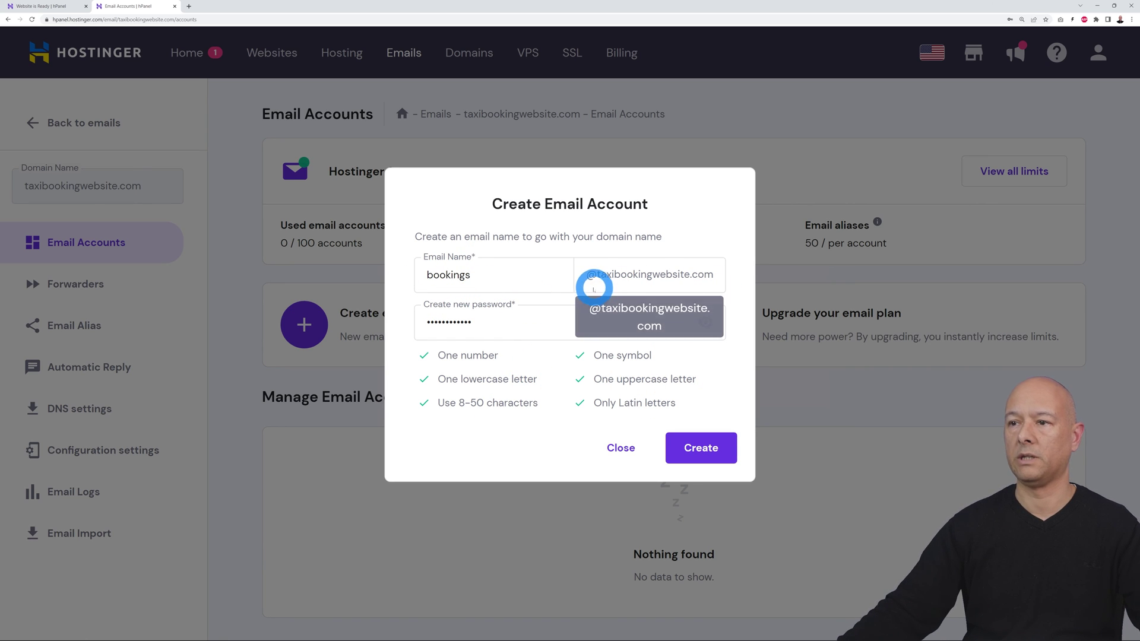
pyautogui.doubleClick(423, 276)
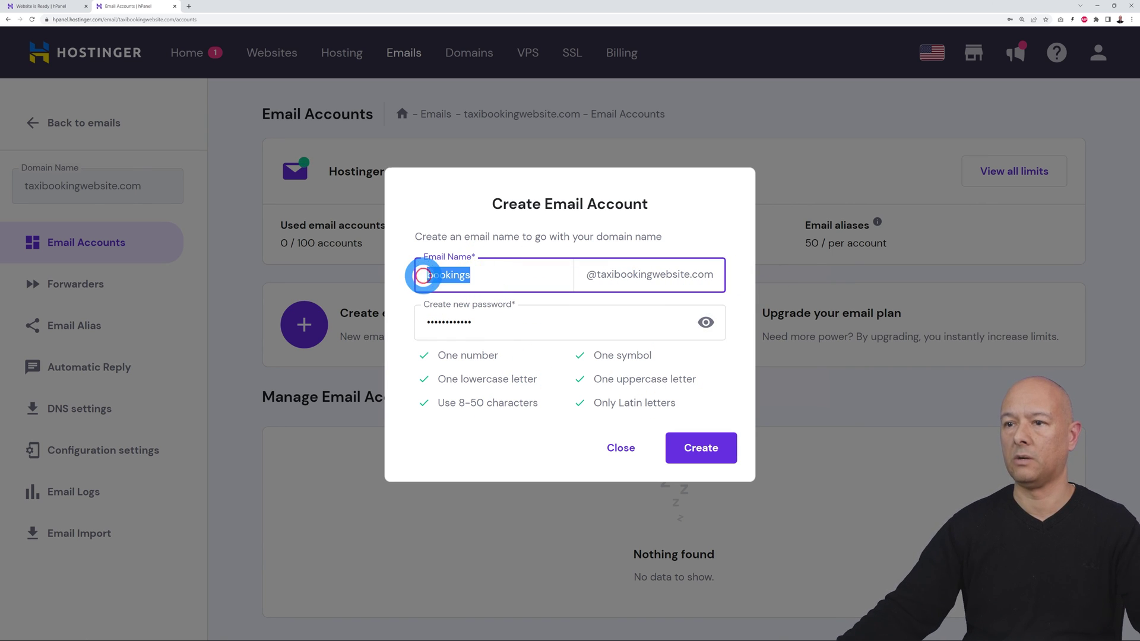
pyautogui.press('BackSpace')
pyautogui.write('info')
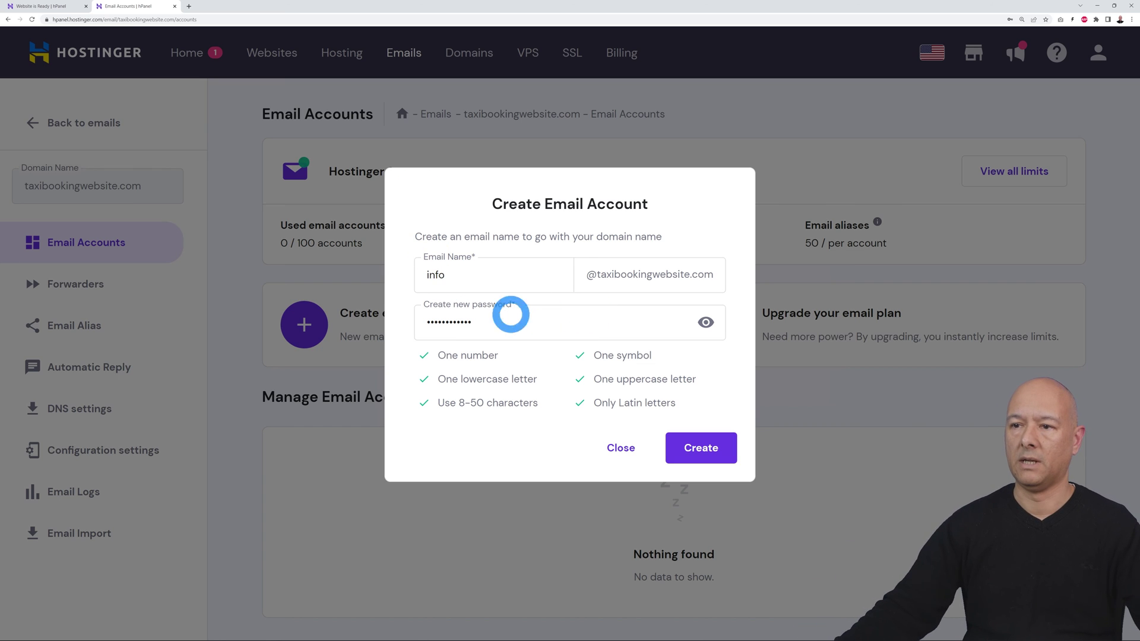
pyautogui.click(701, 455)
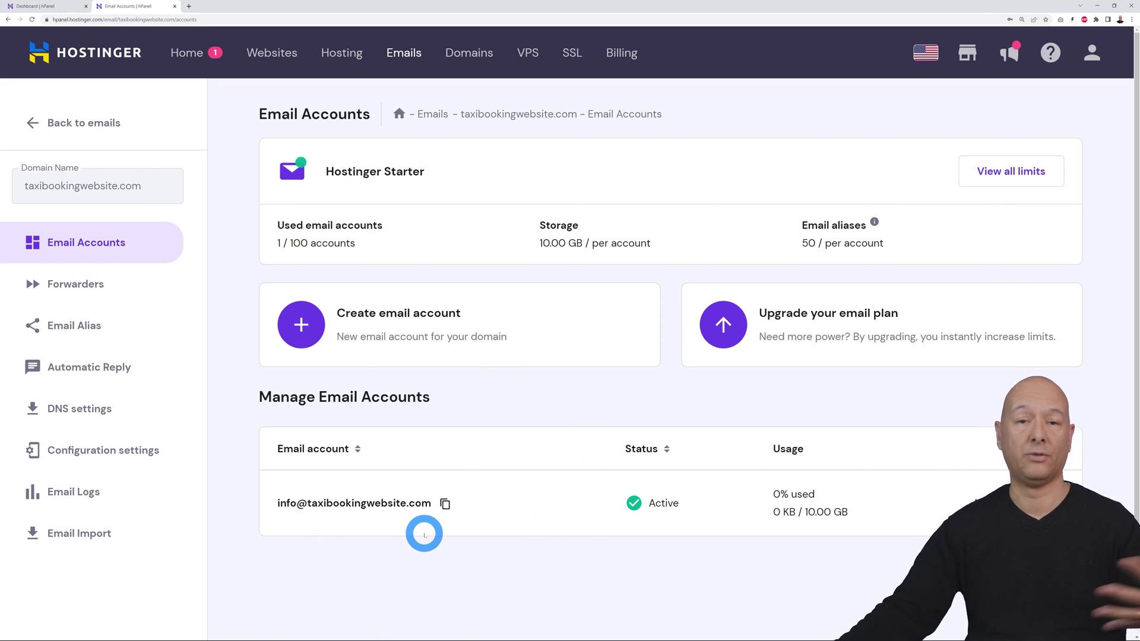
# From the Websites list, enter Edit website for taxibookingwebsite.com to reach WordPress admin
pyautogui.click(280, 59)
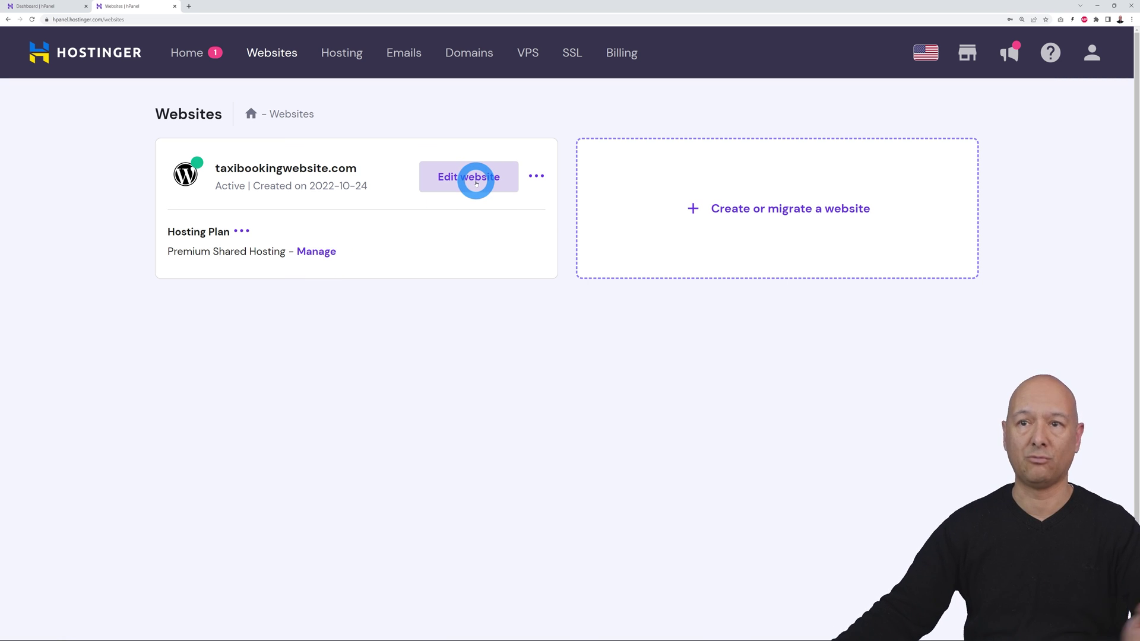
pyautogui.click(475, 178)
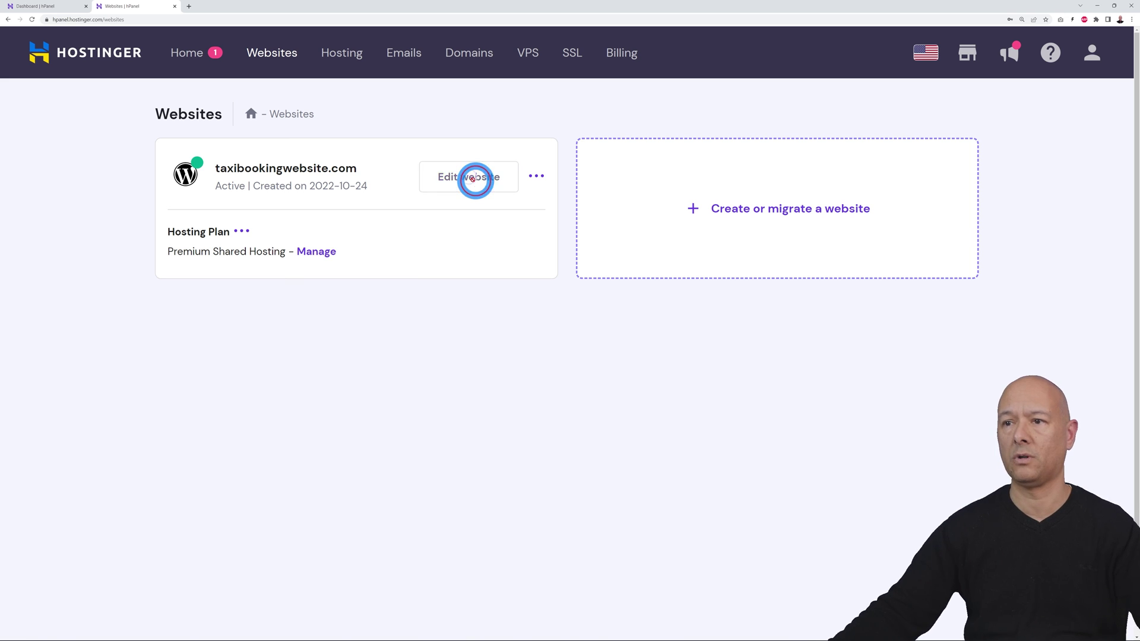